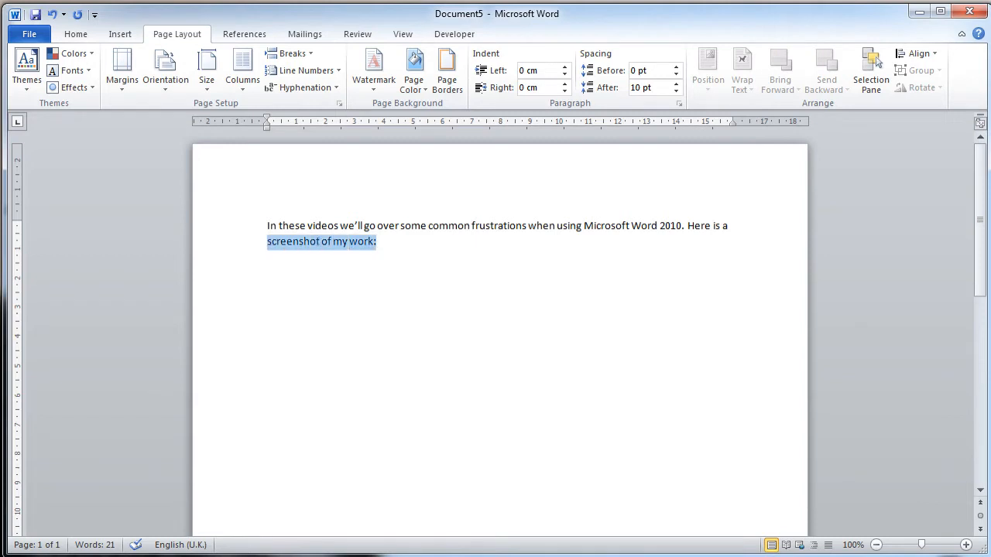
pyautogui.press('Right')
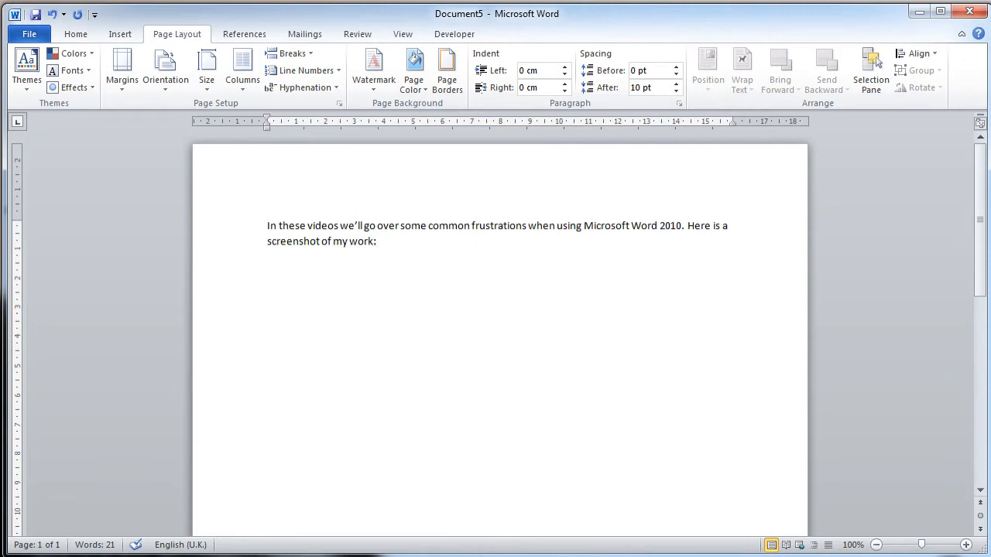
pyautogui.press('Return')
pyautogui.press('Return')
pyautogui.write('PrtScreen')
pyautogui.press('BackSpace')
pyautogui.press('BackSpace')
pyautogui.press('BackSpace')
pyautogui.write('n')
pyautogui.press('BackSpace')
pyautogui.press('BackSpace')
pyautogui.press('BackSpace')
pyautogui.press('BackSpace')
pyautogui.press('BackSpace')
pyautogui.press('BackSpace')
pyautogui.press('BackSpace')
pyautogui.press('BackSpace')
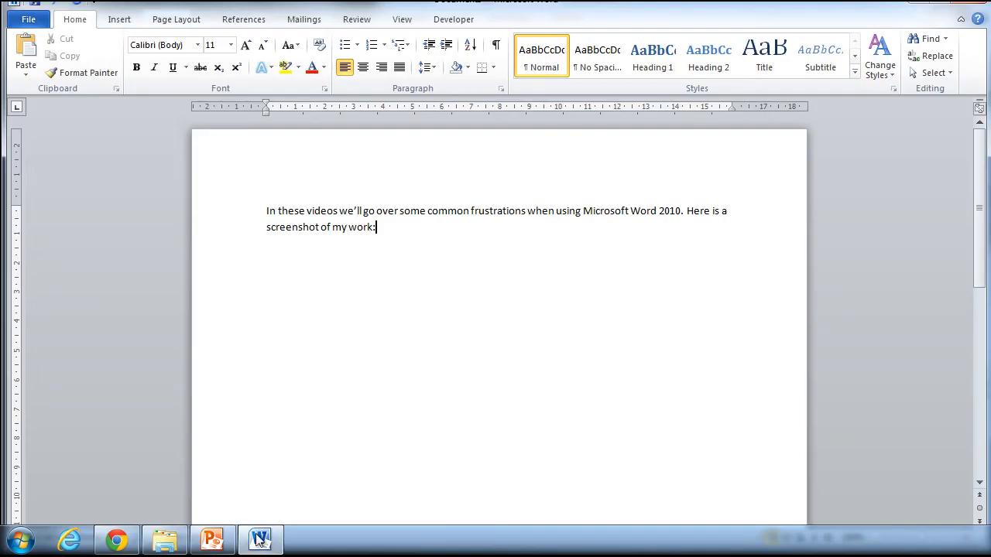
# Step: Search the installed programs for "snipping" and launch the Snipping Tool
pyautogui.click(23, 540)
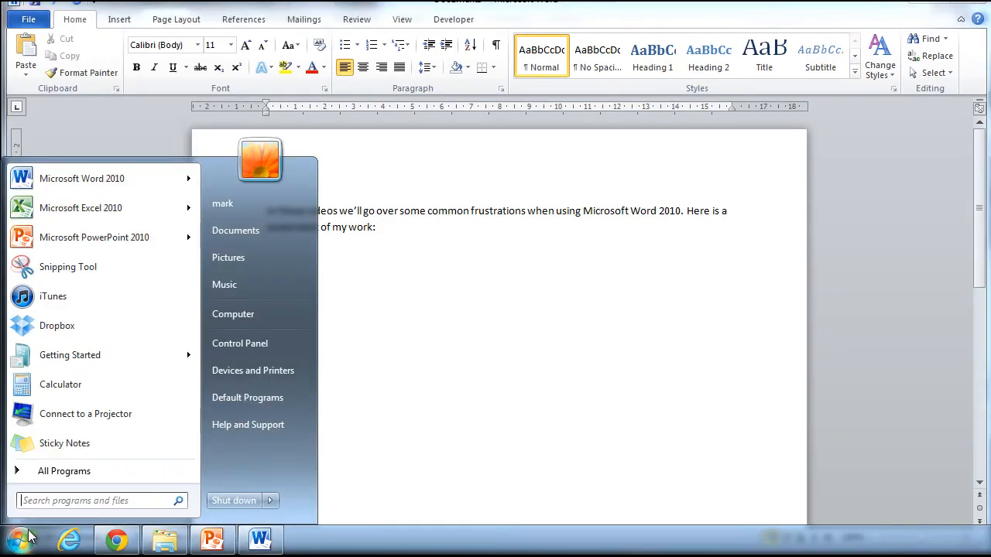
pyautogui.write('snipping')
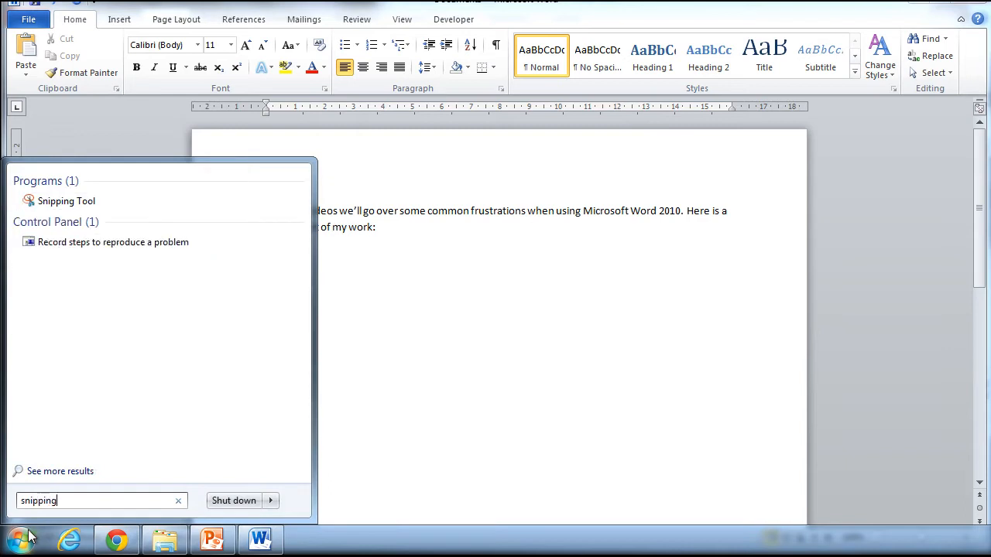
pyautogui.click(78, 202)
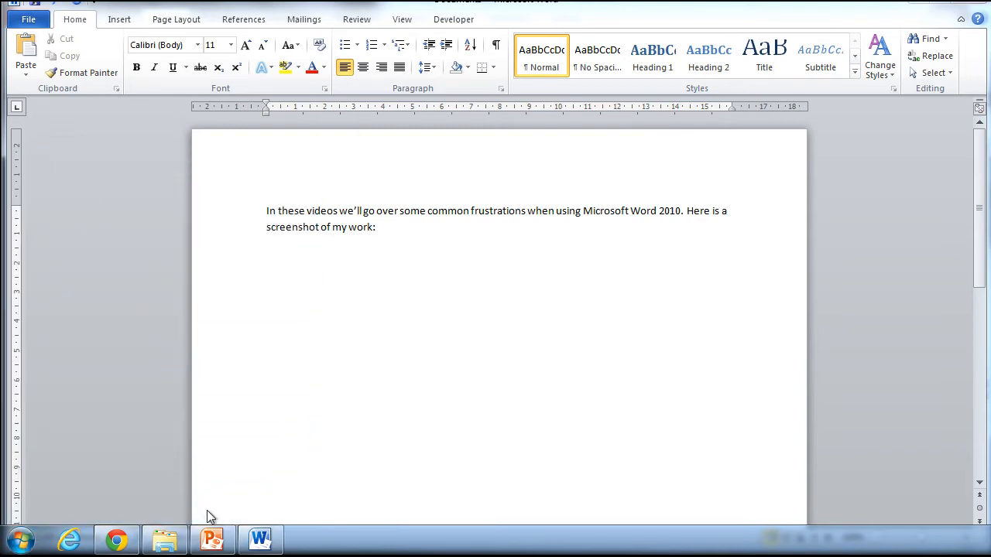
# Step: Switch to PowerPoint, snip the upper-left part of its window, and draw a pen arrow toward Slide Orientation on the capture
pyautogui.click(212, 540)
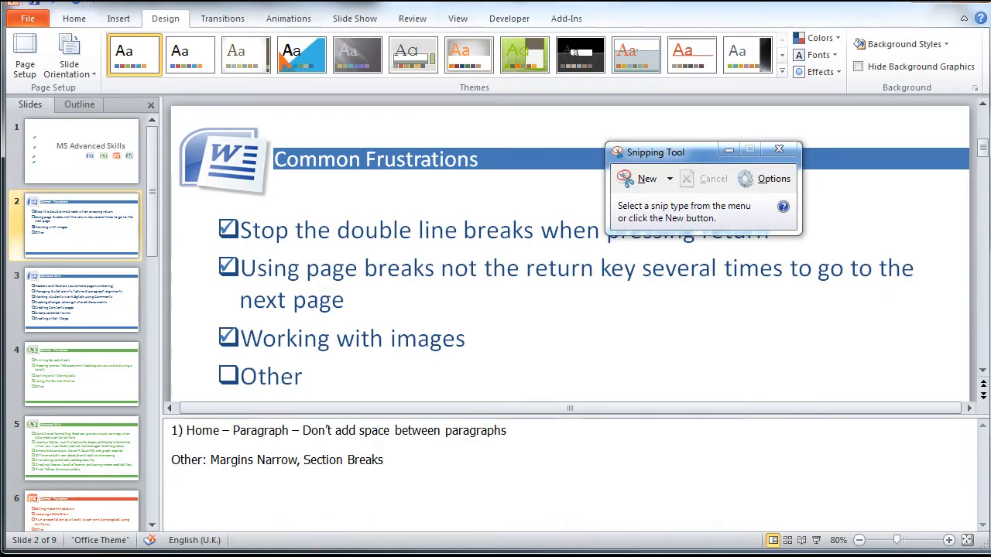
pyautogui.click(637, 186)
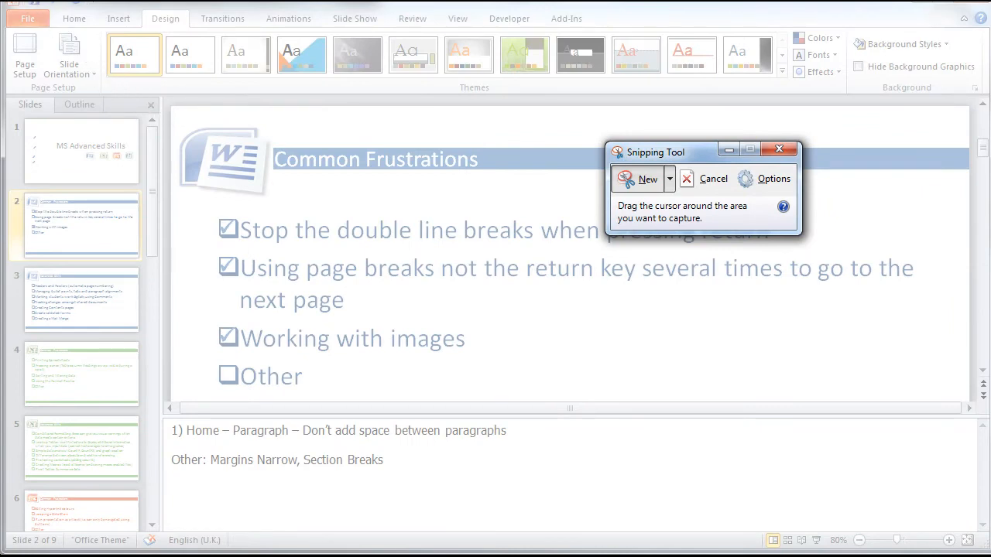
pyautogui.moveTo(1, 2); pyautogui.dragTo(360, 313)
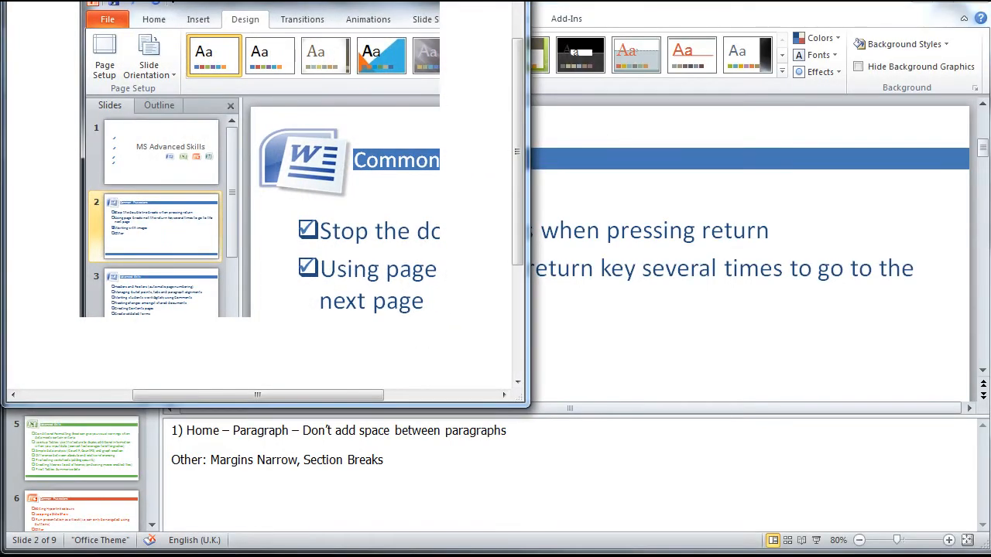
pyautogui.moveTo(314, 0); pyautogui.dragTo(489, 16)
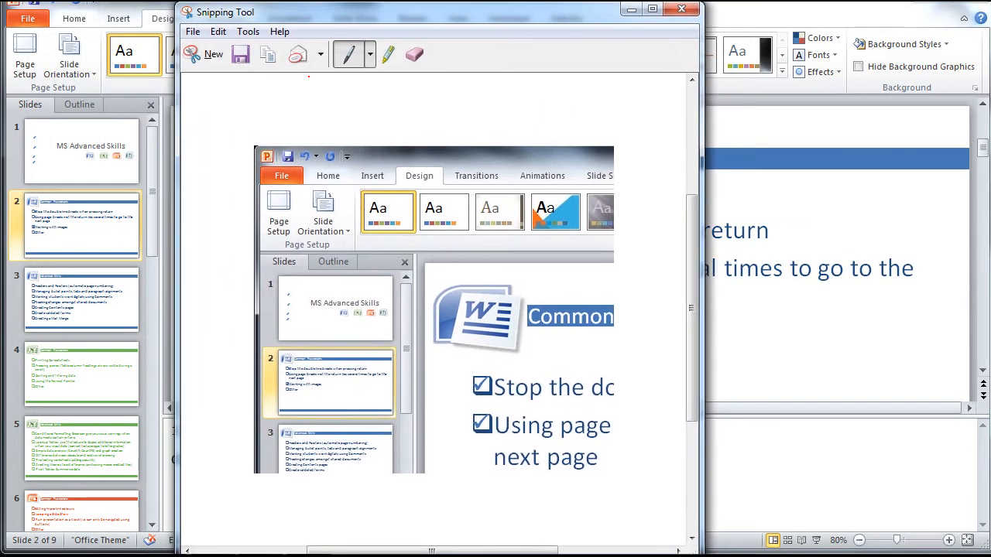
pyautogui.moveTo(243, 193)
pyautogui.mouseDown()
pyautogui.moveTo(315, 198)
pyautogui.moveTo(335, 227)
pyautogui.mouseUp()
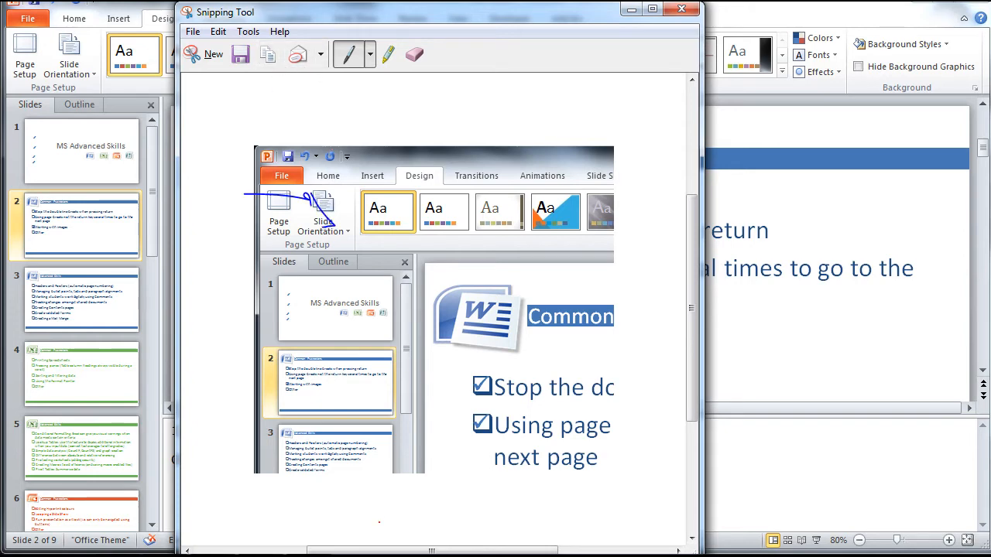
# Step: Switch to Word and paste the captured snip on a new line below the paragraph
pyautogui.moveTo(345, 553)
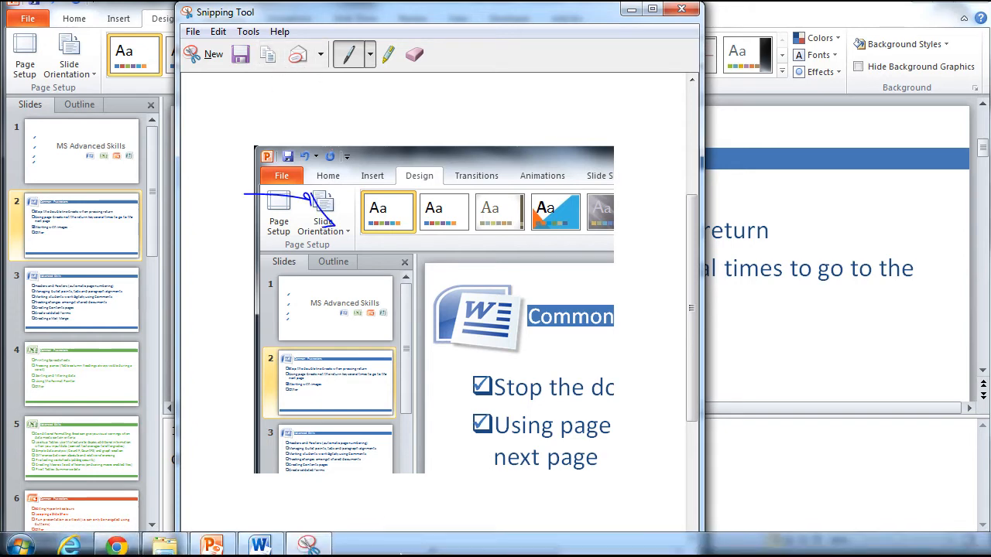
pyautogui.click(262, 542)
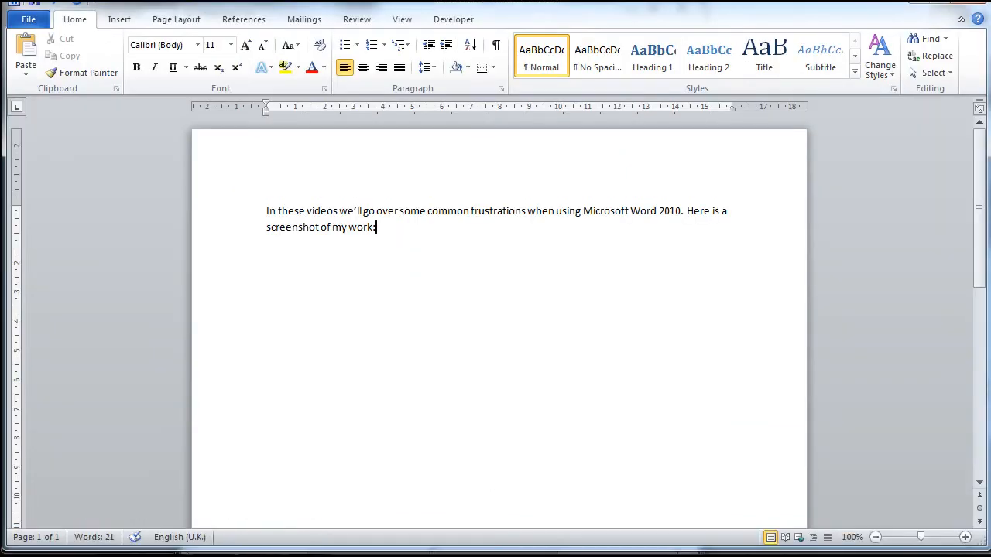
pyautogui.press('Return')
pyautogui.rightClick(285, 251)
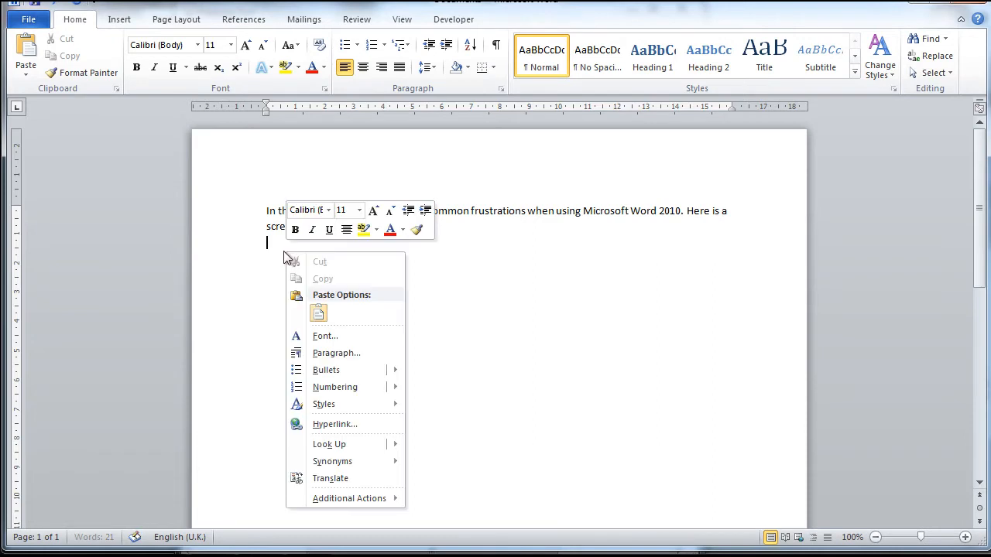
pyautogui.click(319, 313)
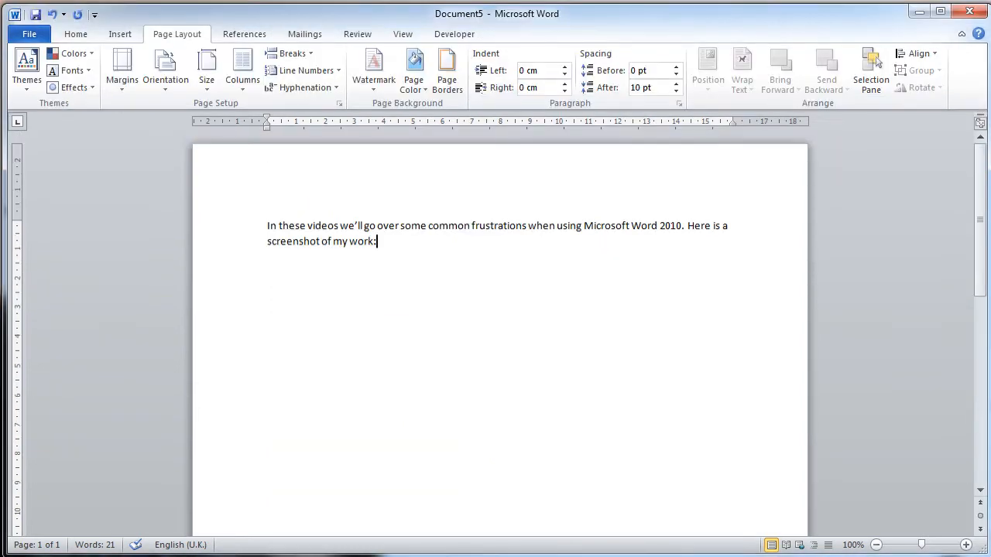
pyautogui.hotkey('ctrl', 'v')
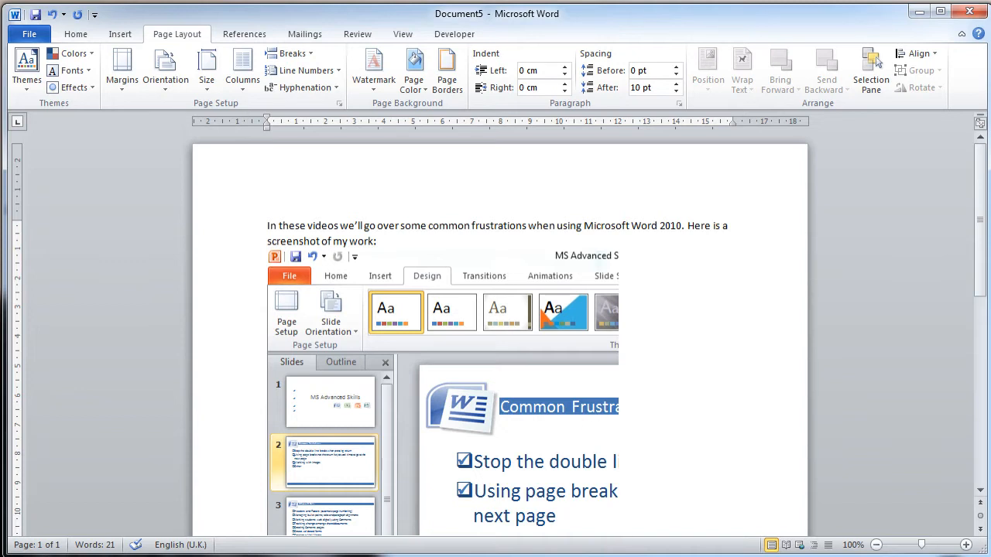
# Step: Try to reposition the in-line screenshot freely on the page below the paragraph
pyautogui.moveTo(378, 242); pyautogui.dragTo(268, 227)
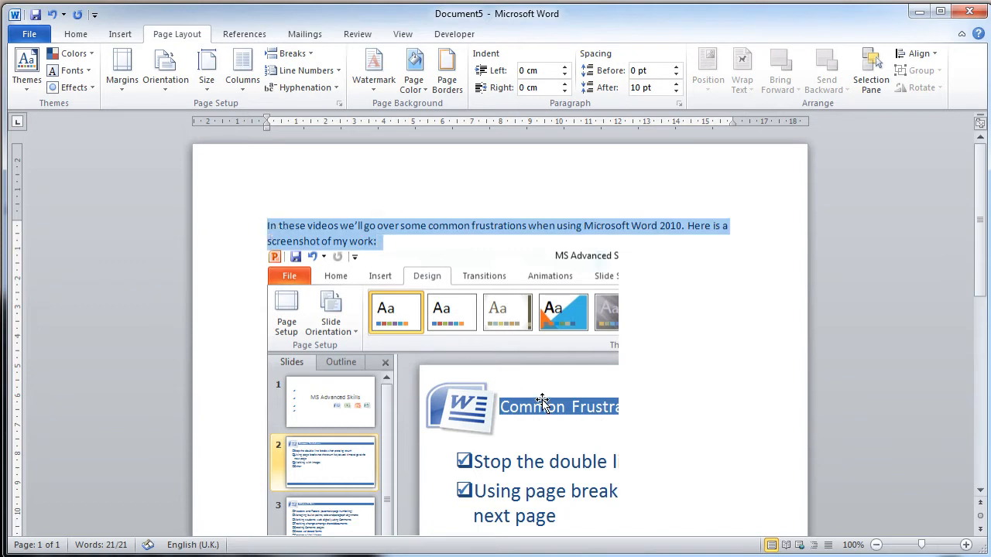
pyautogui.click(478, 351)
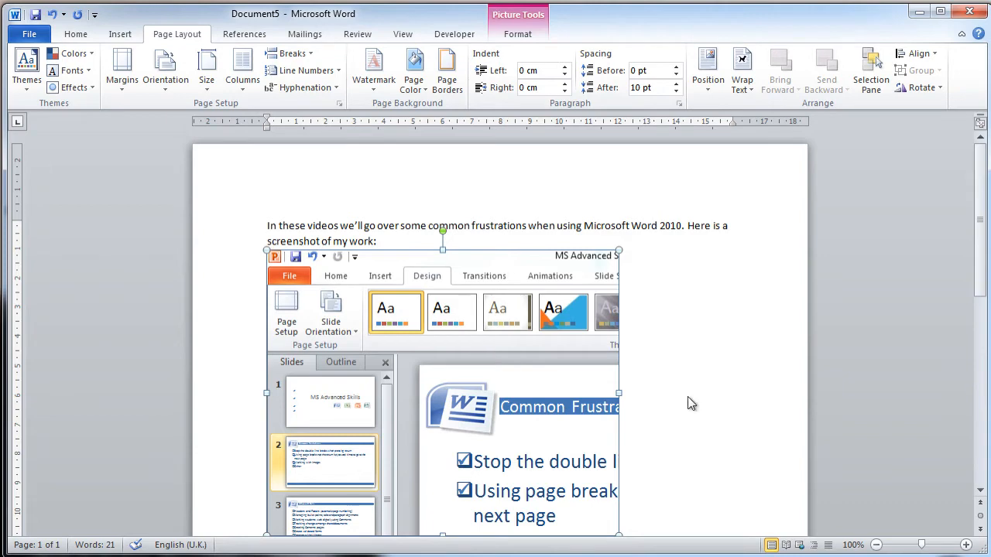
pyautogui.scroll(-1, 977, 279)
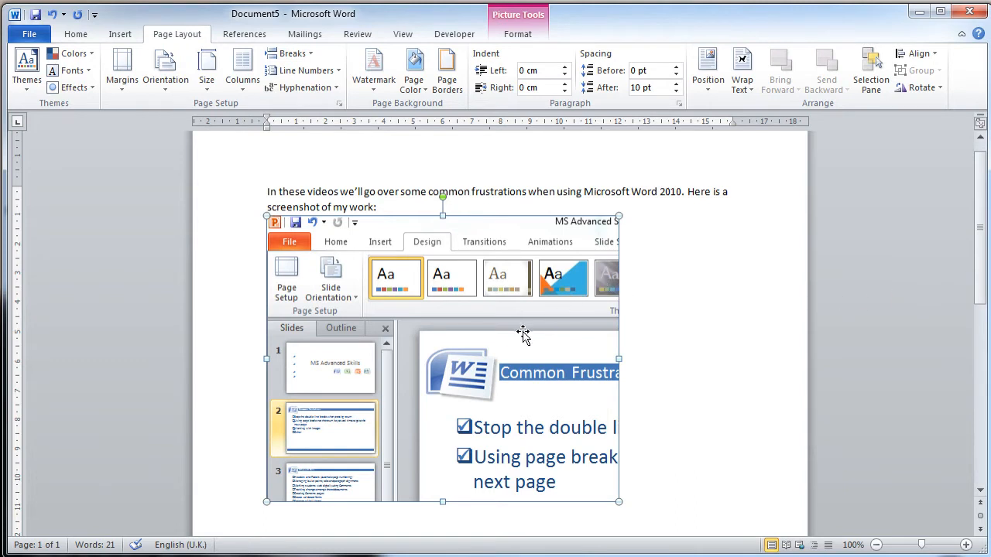
pyautogui.moveTo(512, 295); pyautogui.dragTo(486, 291)
pyautogui.doubleClick(252, 199)
pyautogui.click(473, 333)
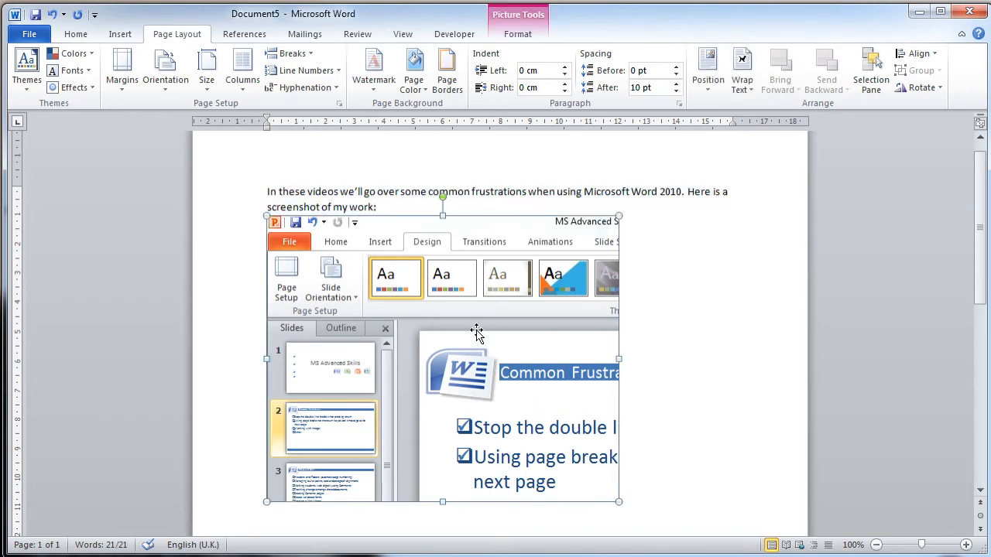
pyautogui.click(666, 402)
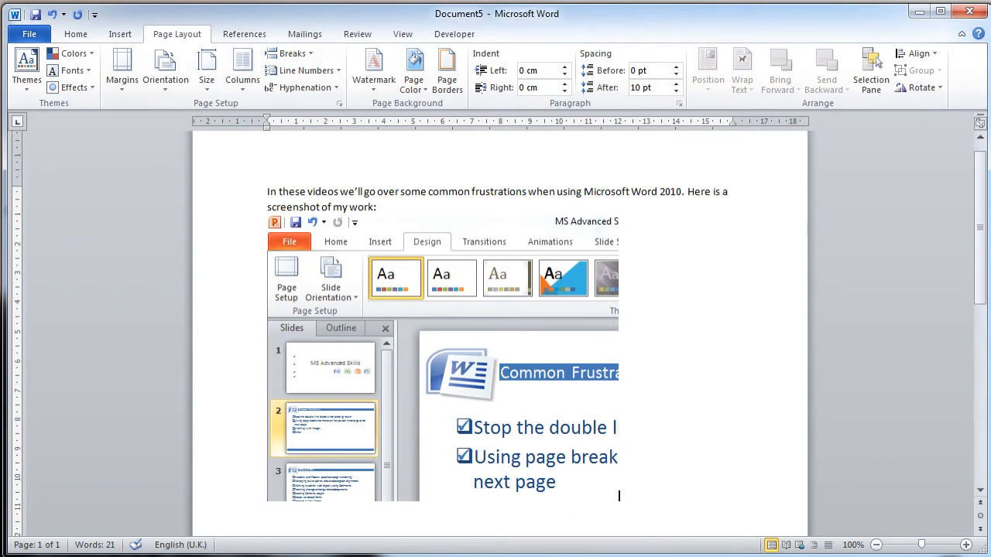
pyautogui.click(460, 291)
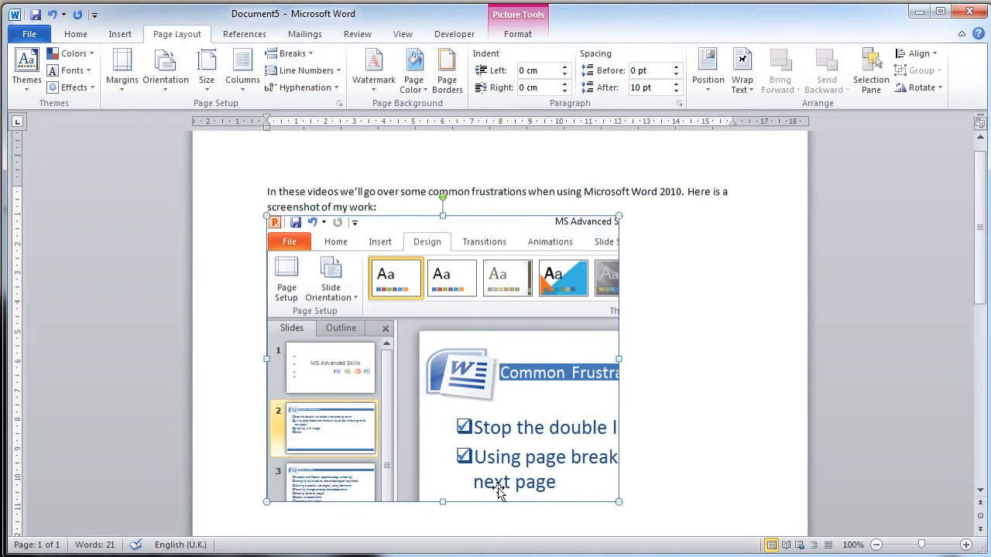
pyautogui.scroll(-1, 499, 488)
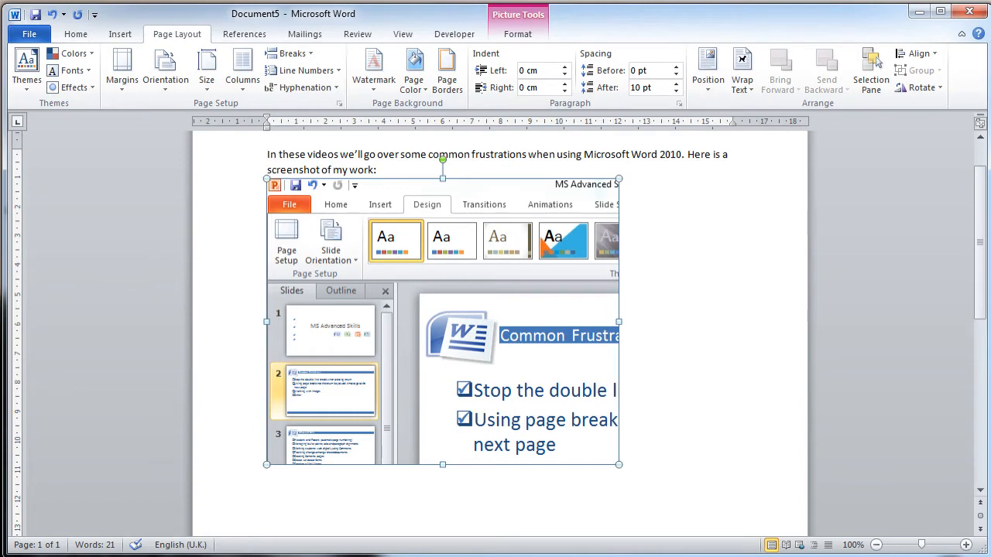
pyautogui.click(285, 508)
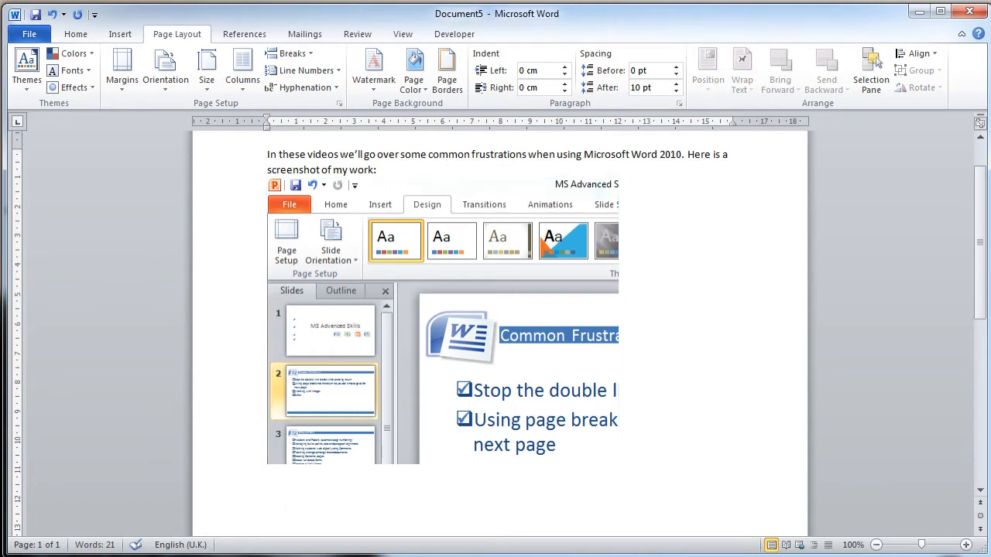
pyautogui.click(418, 341)
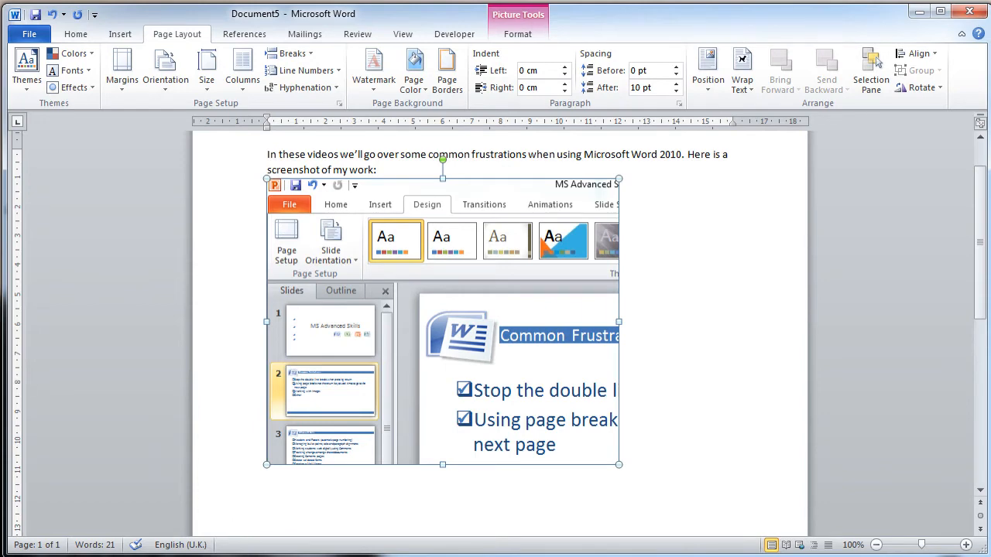
pyautogui.click(371, 501)
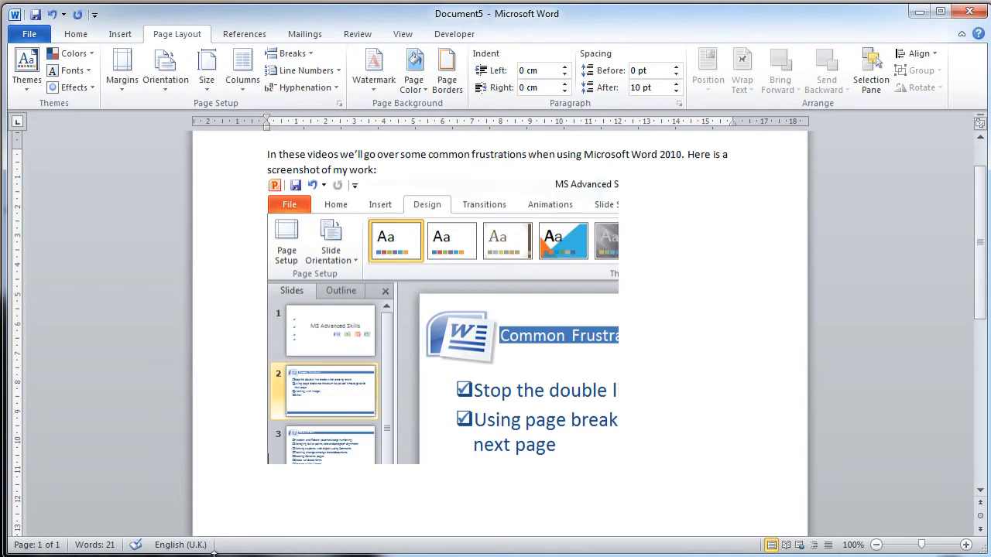
# Step: Set the pasted screenshot's text wrapping to In Front of Text
pyautogui.click(386, 348)
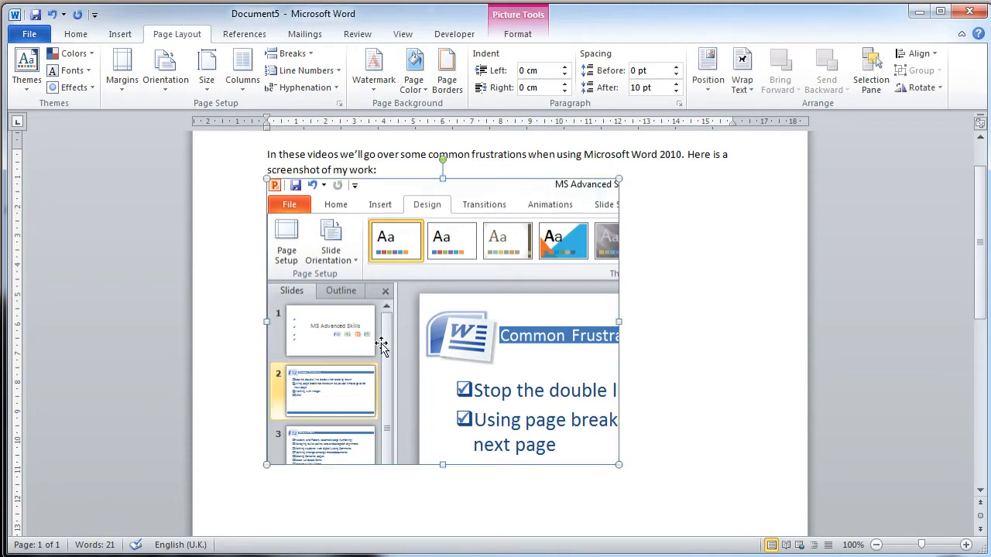
pyautogui.click(530, 36)
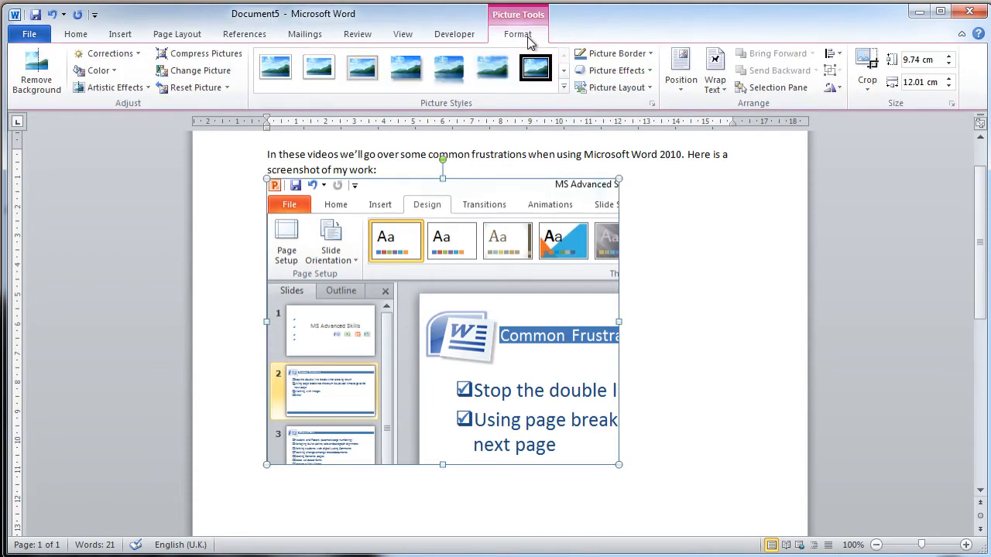
pyautogui.click(715, 84)
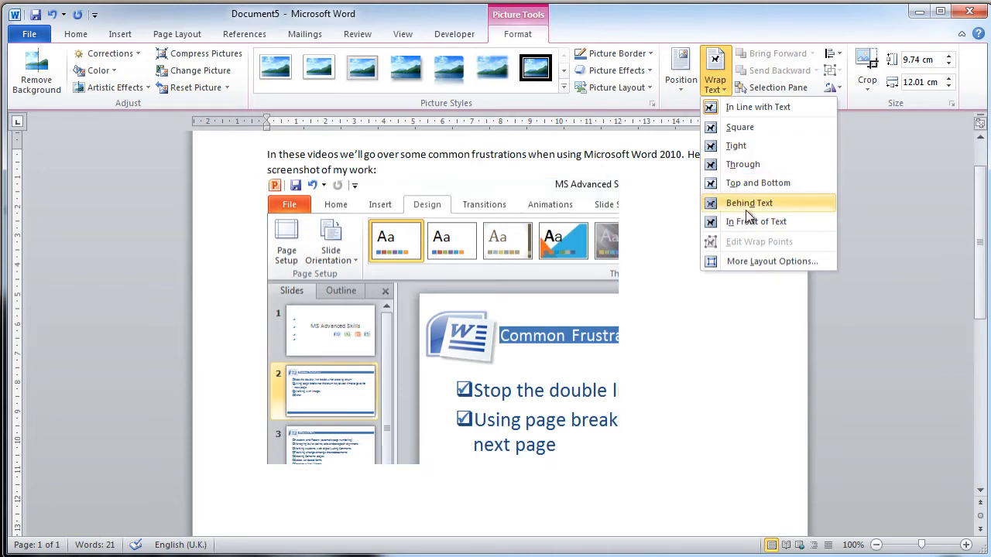
pyautogui.click(763, 221)
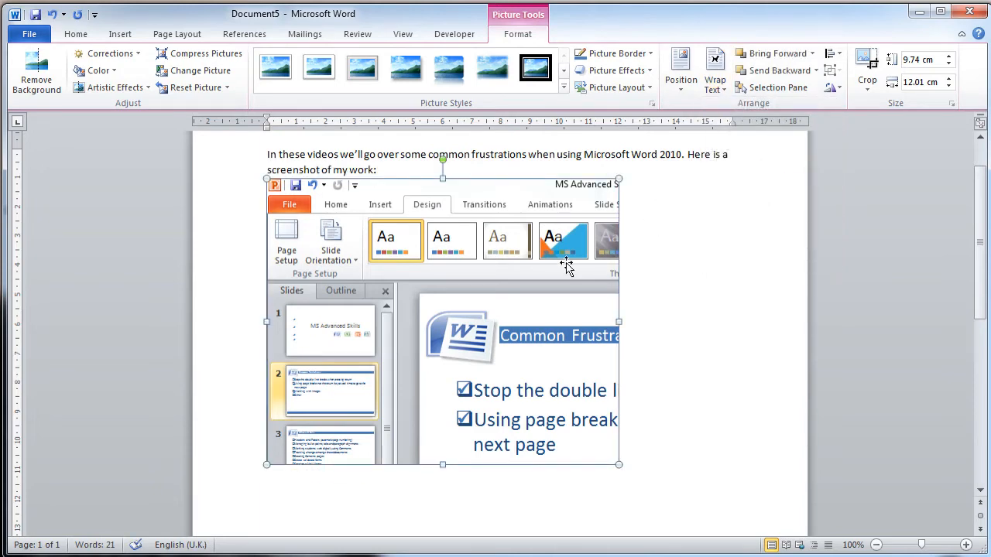
# Step: Move the screenshot slightly right and down from the paragraph, and undo the stray tab stop added below it
pyautogui.moveTo(440, 290)
pyautogui.mouseDown()
pyautogui.moveTo(483, 321)
pyautogui.moveTo(500, 319)
pyautogui.moveTo(487, 307)
pyautogui.mouseUp()
pyautogui.doubleClick(531, 507)
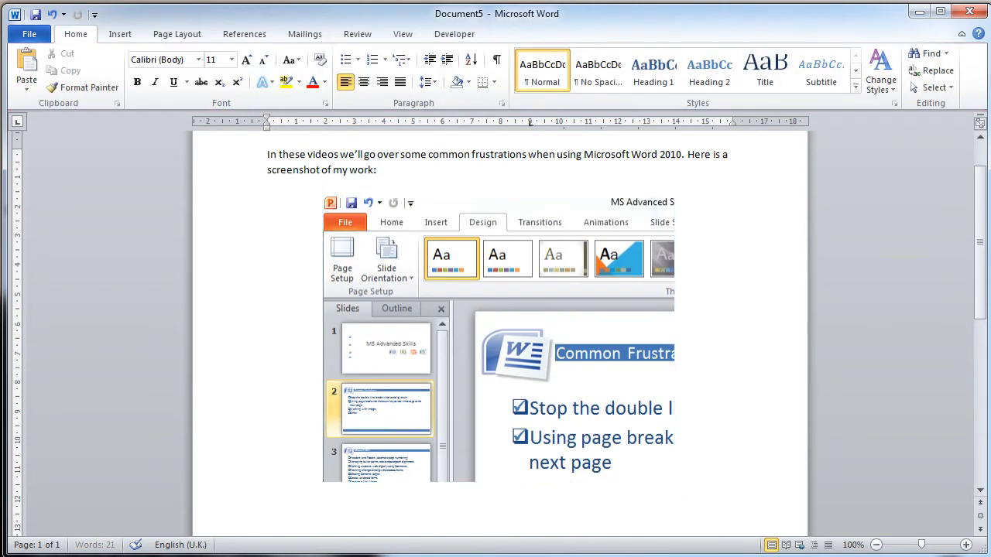
pyautogui.hotkey('ctrl', 'z')
# Step: Add blank lines below the paragraph and move the screenshot back up to just under the text
pyautogui.press('Return')
pyautogui.press('Return')
pyautogui.press('Return')
pyautogui.press('Return')
pyautogui.press('Return')
pyautogui.press('Return')
pyautogui.press('Return')
pyautogui.press('Return')
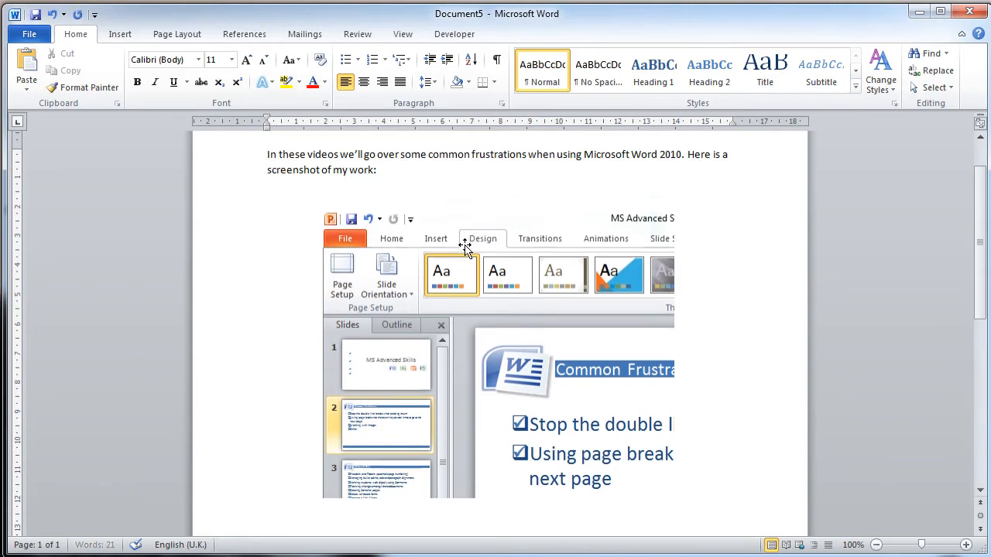
pyautogui.press('Return')
pyautogui.press('Return')
pyautogui.press('Return')
pyautogui.press('Return')
pyautogui.press('Return')
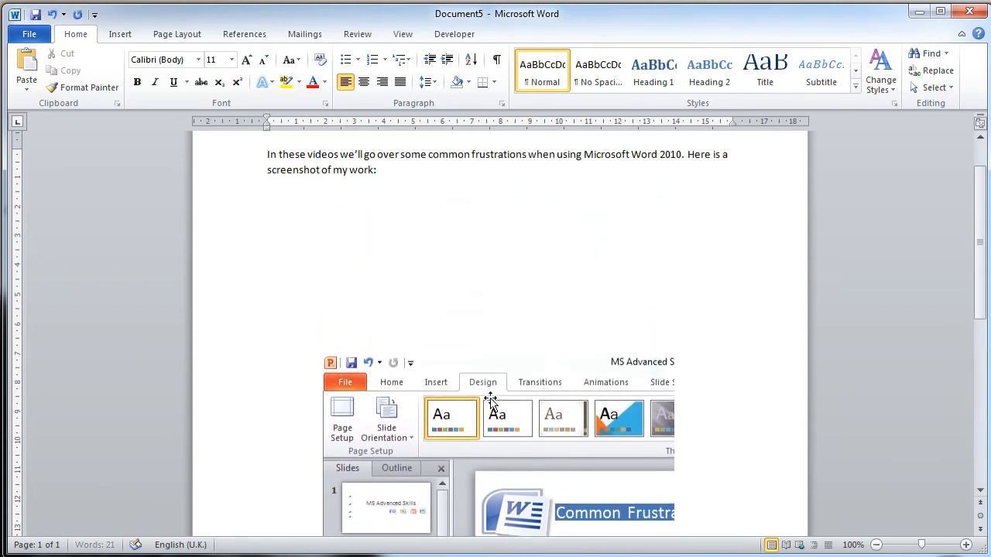
pyautogui.moveTo(495, 445); pyautogui.dragTo(489, 237)
# Step: Write "Writing some text" on the line below the screenshot
pyautogui.click(277, 522)
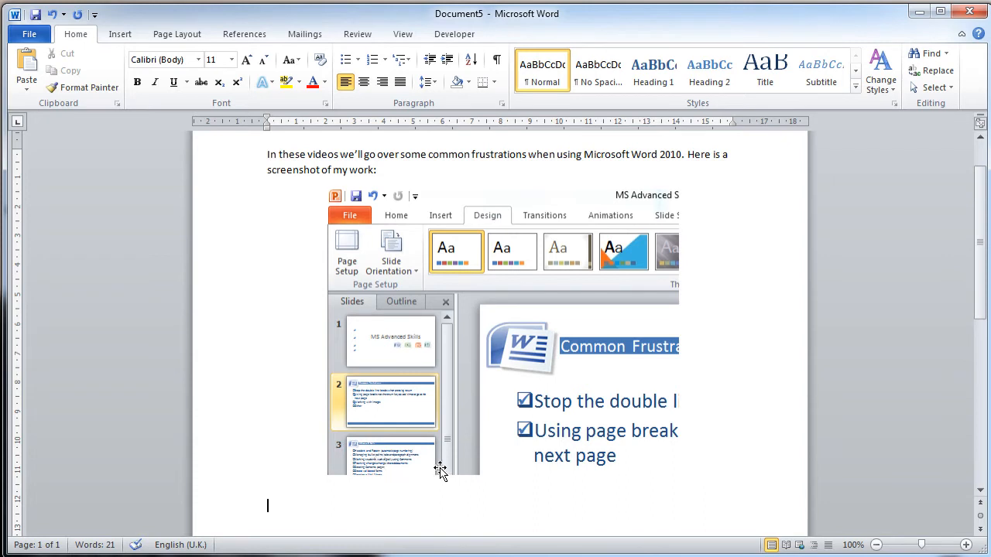
pyautogui.write('Writing som')
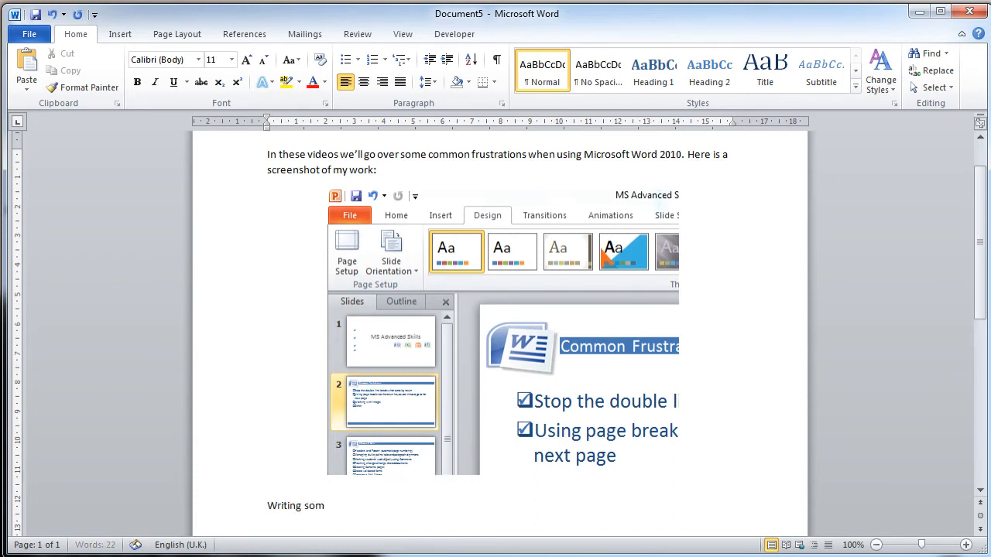
pyautogui.write('e text')
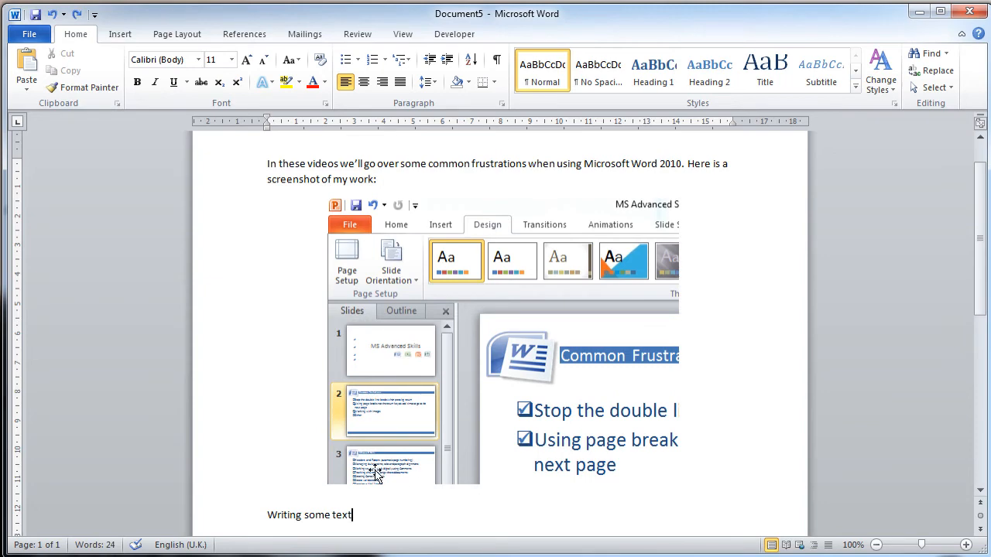
# Step: Move the screenshot to the page's left edge and insert a Simple Text Box from the built-in designs
pyautogui.moveTo(432, 414); pyautogui.dragTo(365, 428)
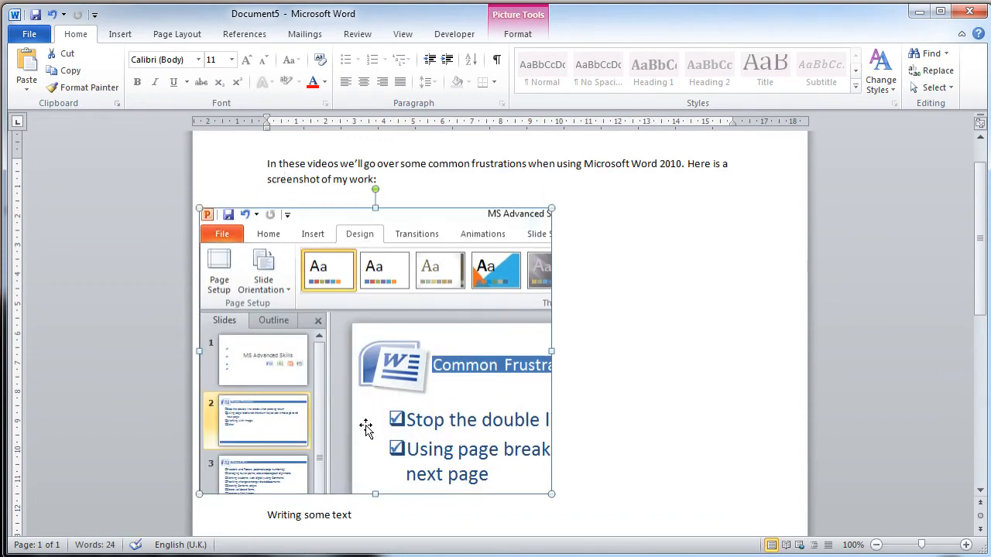
pyautogui.click(619, 333)
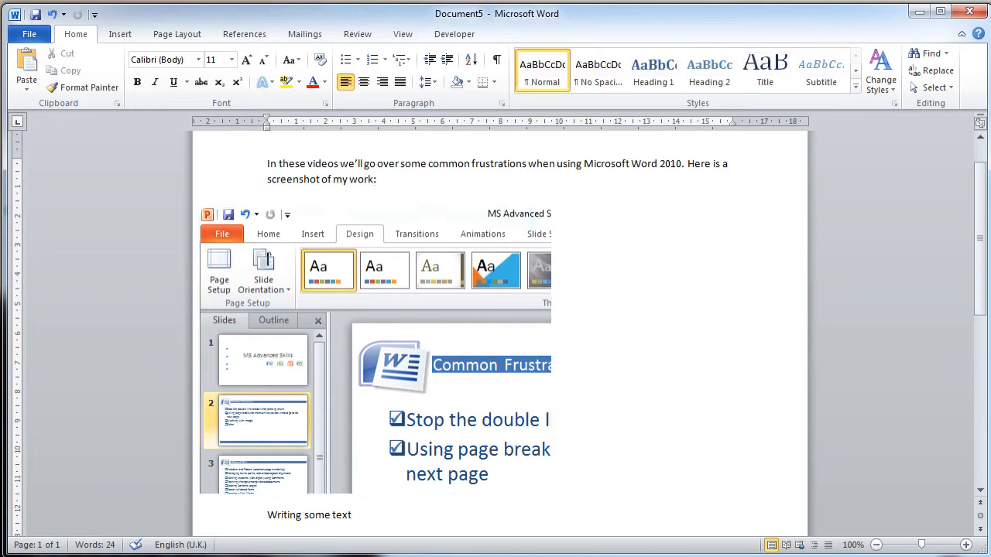
pyautogui.click(120, 34)
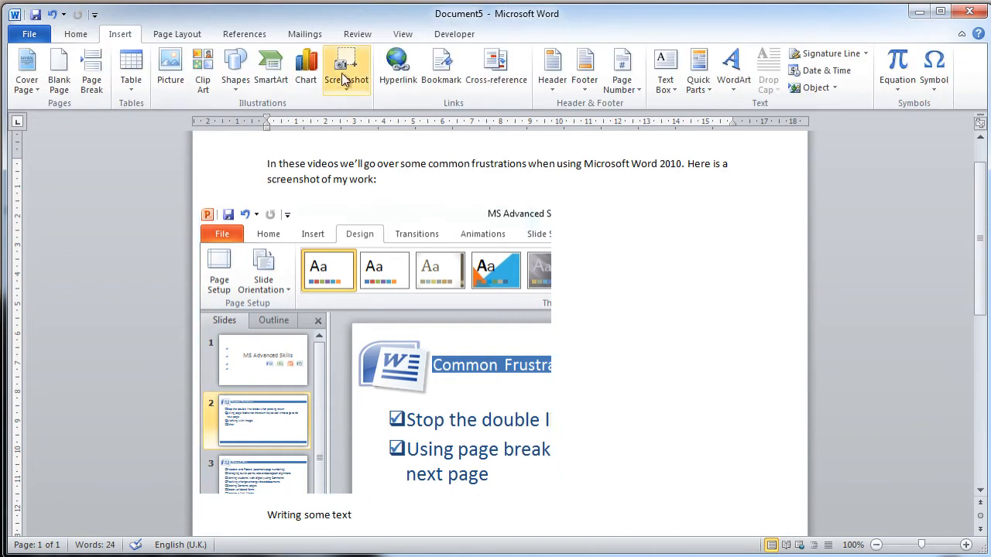
pyautogui.click(665, 70)
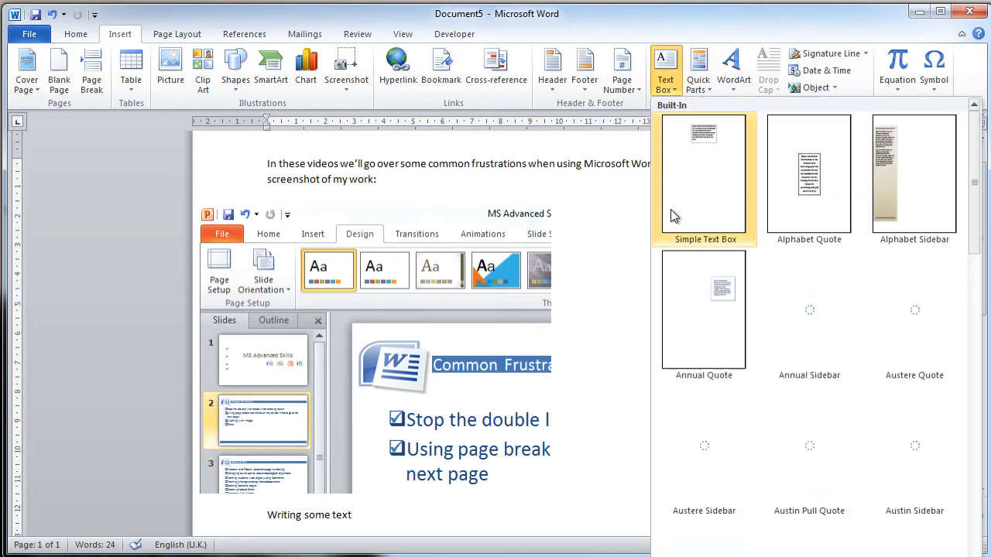
pyautogui.click(704, 174)
# Step: Place the text box in the space right of the screenshot and enlarge it to about 6.72 cm high and 7.59 cm wide
pyautogui.moveTo(557, 252); pyautogui.dragTo(732, 249)
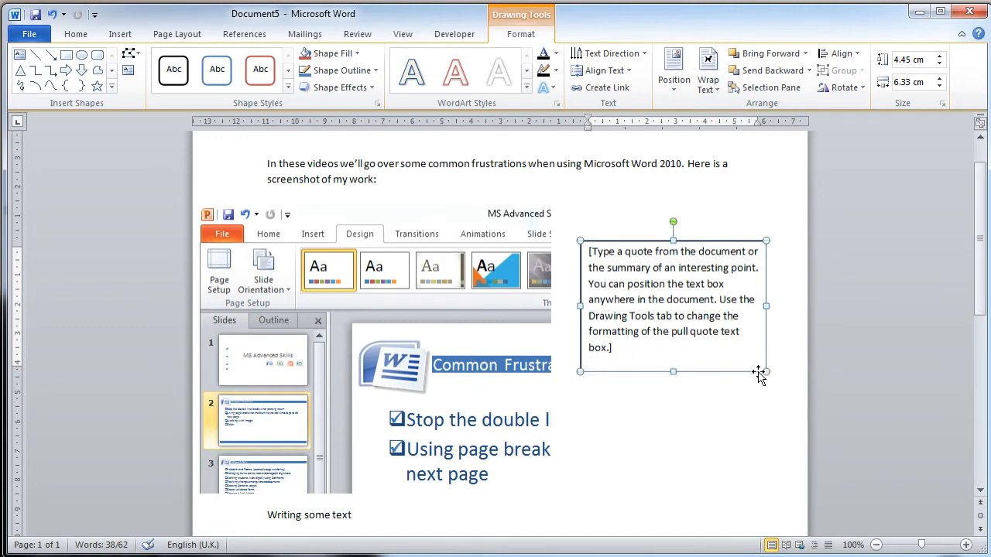
pyautogui.moveTo(766, 372); pyautogui.dragTo(803, 439)
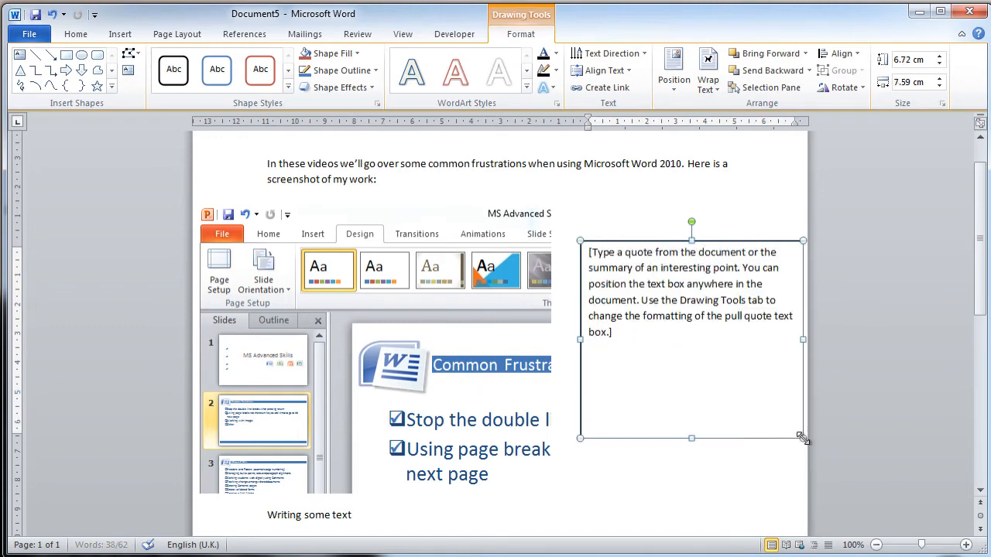
pyautogui.click(462, 204)
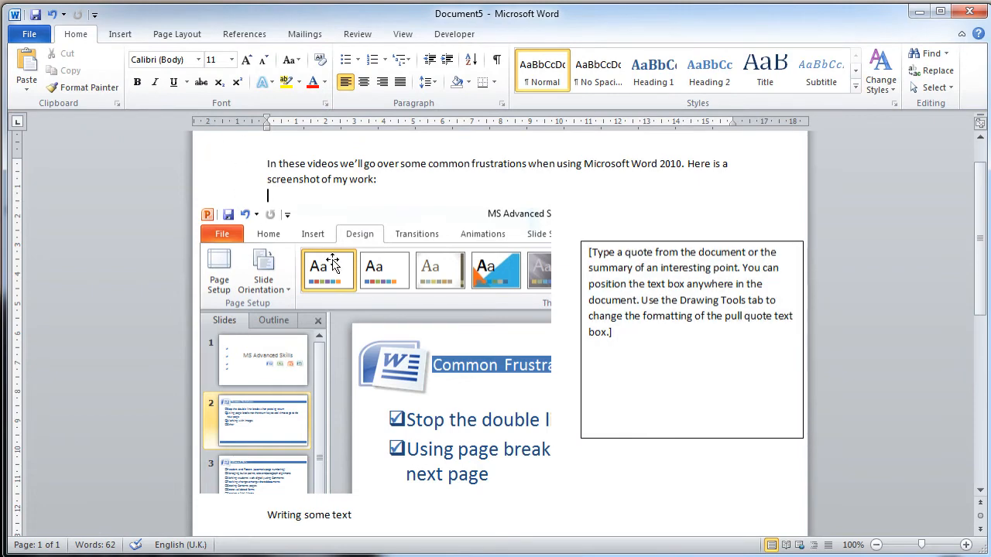
# Step: Move the screenshot down the page to below the "Writing some text" line, clear of the text box
pyautogui.moveTo(364, 307)
pyautogui.mouseDown()
pyautogui.moveTo(367, 264)
pyautogui.moveTo(364, 294)
pyautogui.mouseUp()
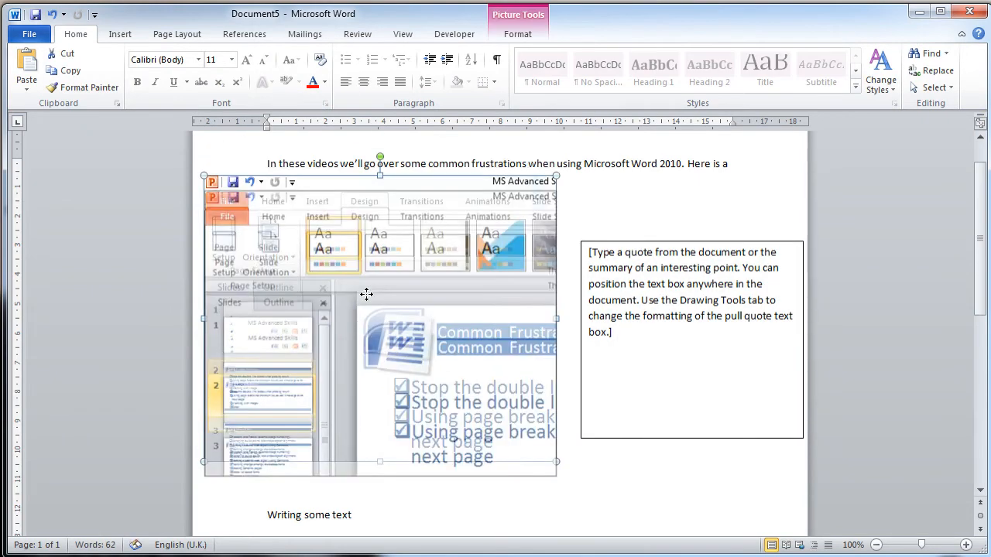
pyautogui.scroll(-5, 496, 325)
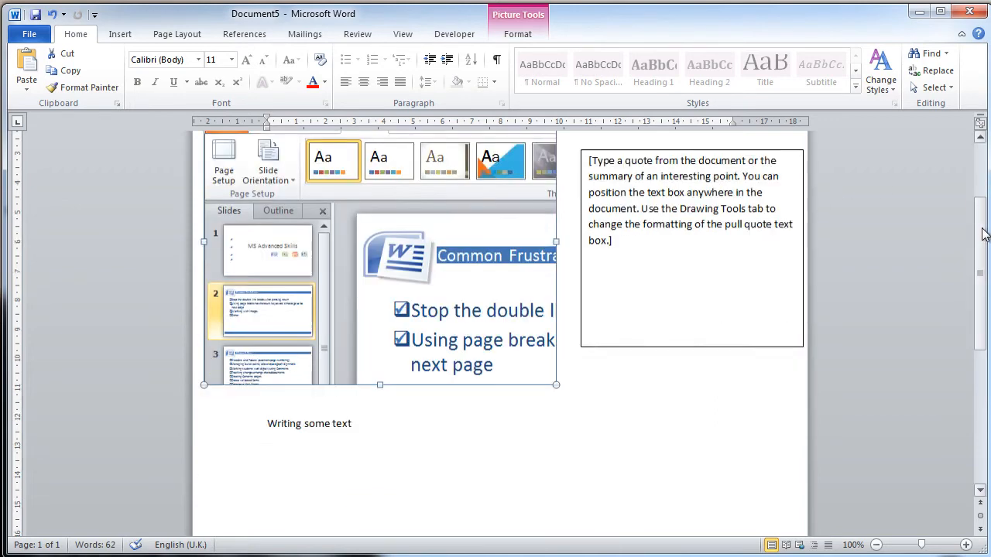
pyautogui.moveTo(469, 194); pyautogui.dragTo(526, 317)
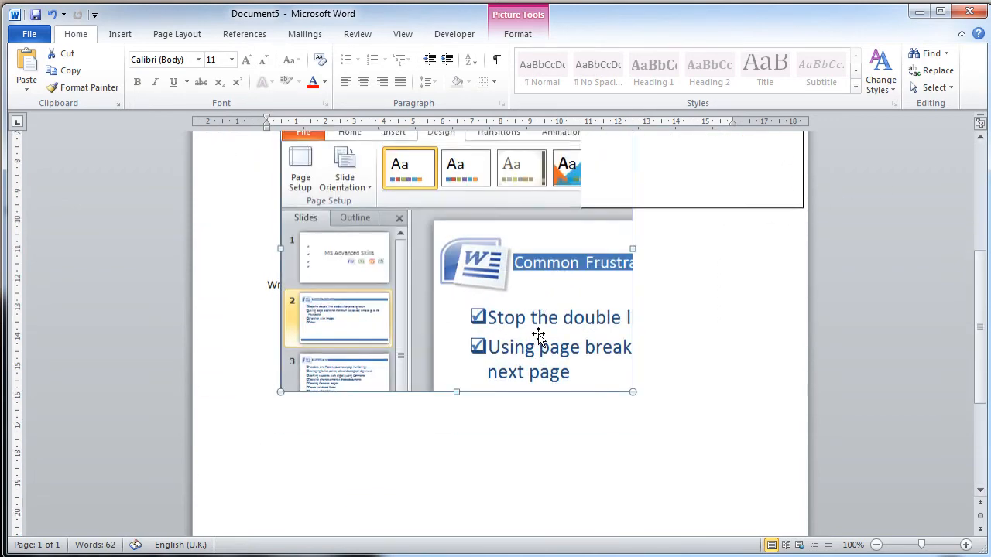
pyautogui.scroll(-5, 496, 325)
pyautogui.moveTo(541, 177); pyautogui.dragTo(568, 495)
pyautogui.click(441, 180)
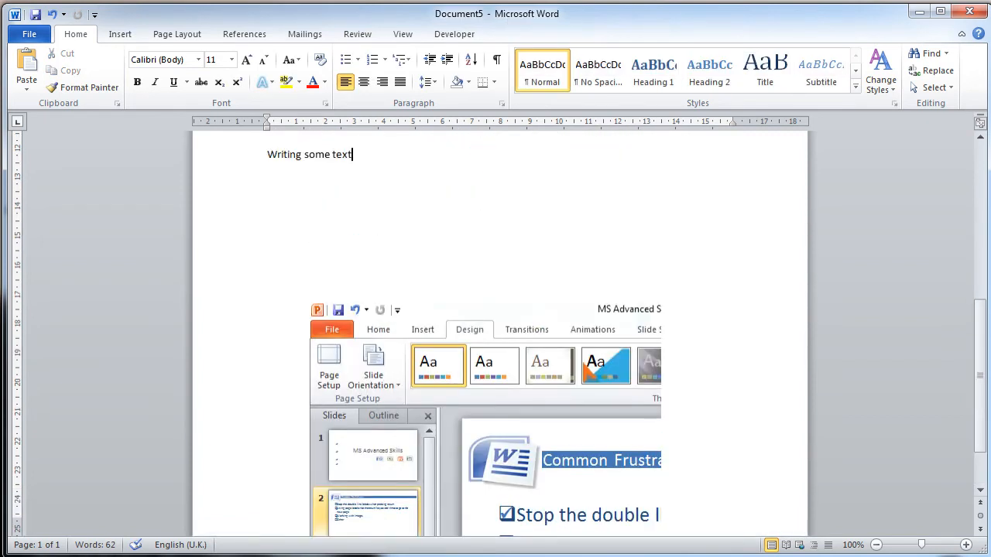
# Step: Undo the screenshot moves, text box, added text and wrapping, back to before the screenshot was pasted
pyautogui.hotkey('ctrl', 'z')
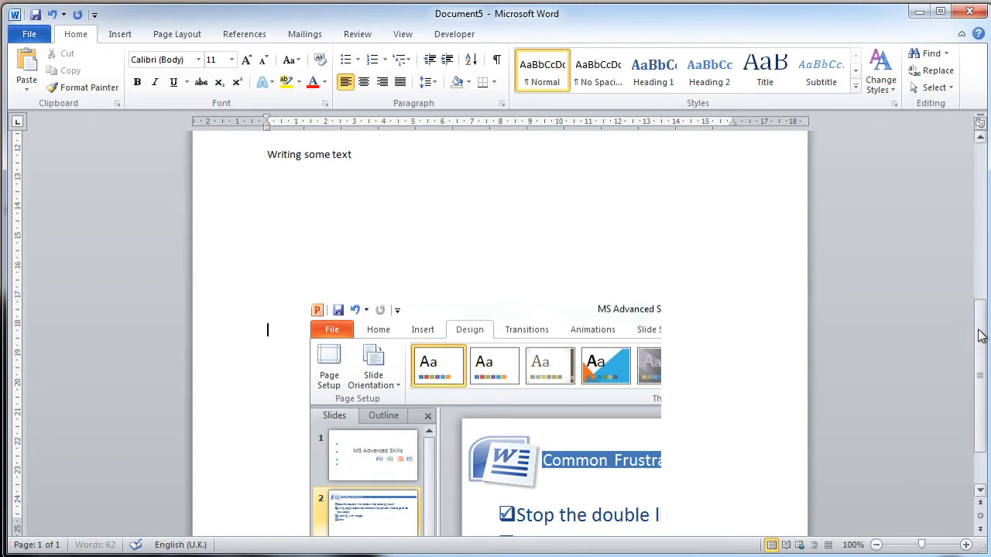
pyautogui.moveTo(980, 335); pyautogui.dragTo(978, 282)
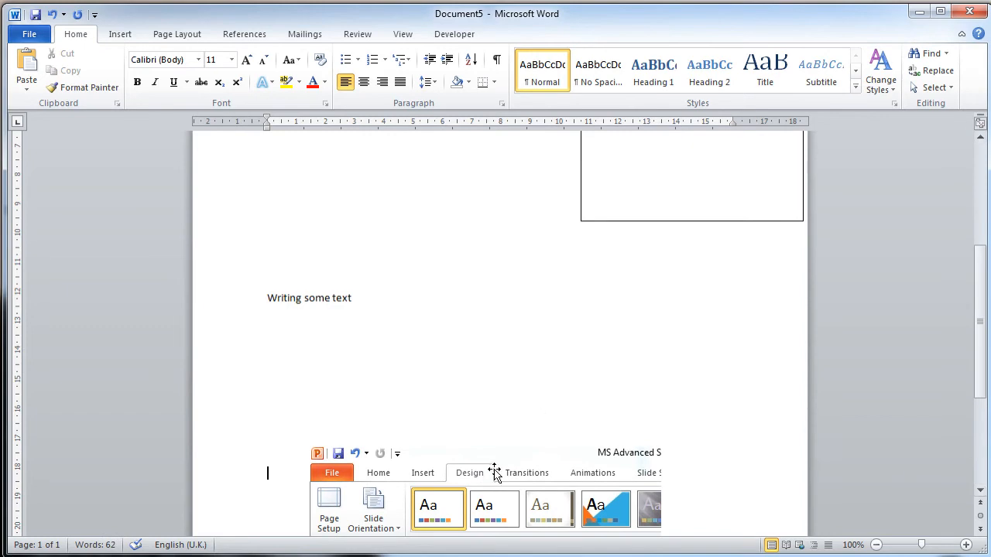
pyautogui.scroll(6, 495, 472)
pyautogui.scroll(-6, 502, 465)
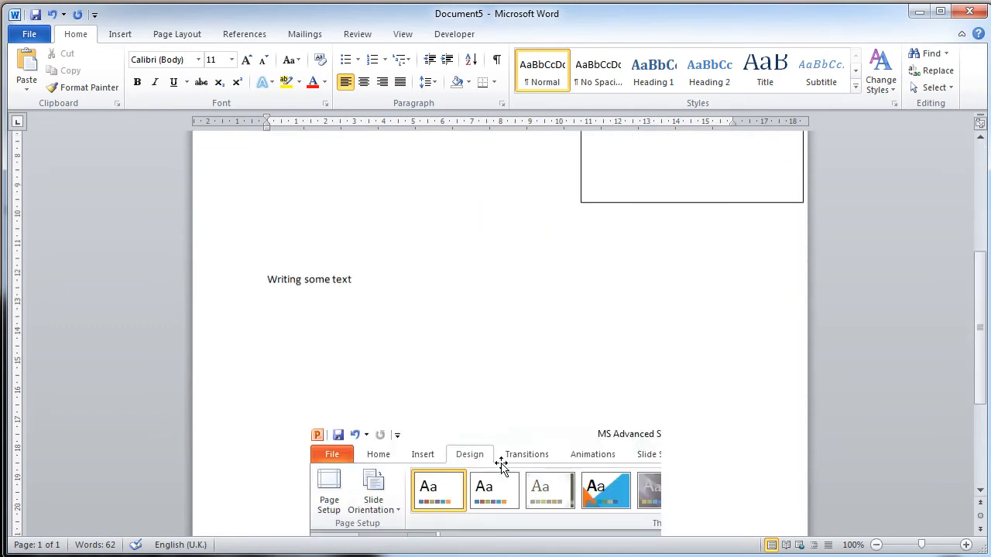
pyautogui.hotkey('ctrl', 'z')
pyautogui.hotkey('ctrl', 'z')
pyautogui.hotkey('ctrl', 'z')
pyautogui.hotkey('ctrl', 'z')
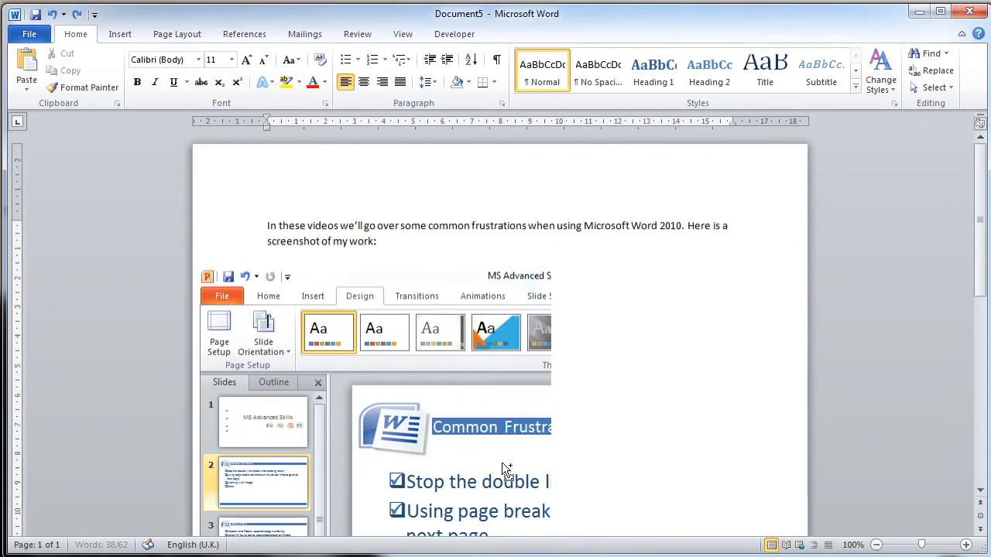
pyautogui.hotkey('ctrl', 'z')
pyautogui.hotkey('ctrl', 'z')
pyautogui.hotkey('ctrl', 'z')
pyautogui.hotkey('ctrl', 'z')
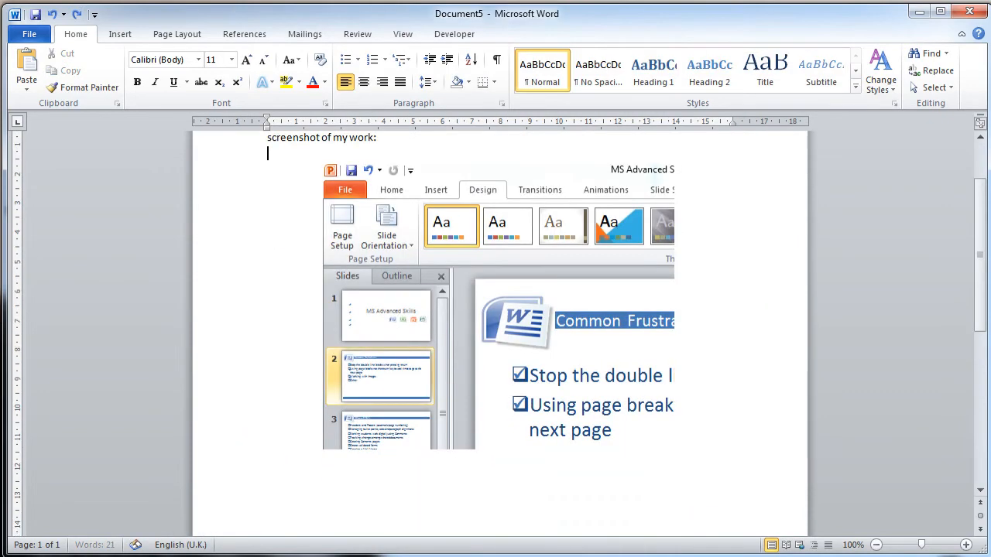
pyautogui.hotkey('ctrl', 'z')
pyautogui.hotkey('ctrl', 'z')
pyautogui.hotkey('ctrl', 'z')
pyautogui.hotkey('ctrl', 'z')
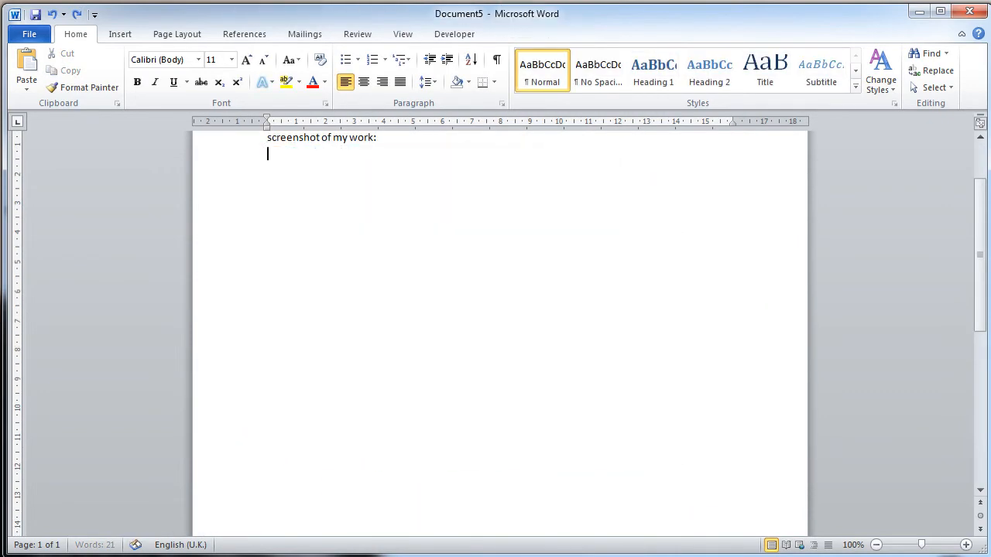
# Step: Paste the captured screenshot again on the line below the introductory paragraph
pyautogui.hotkey('ctrl', 'v')
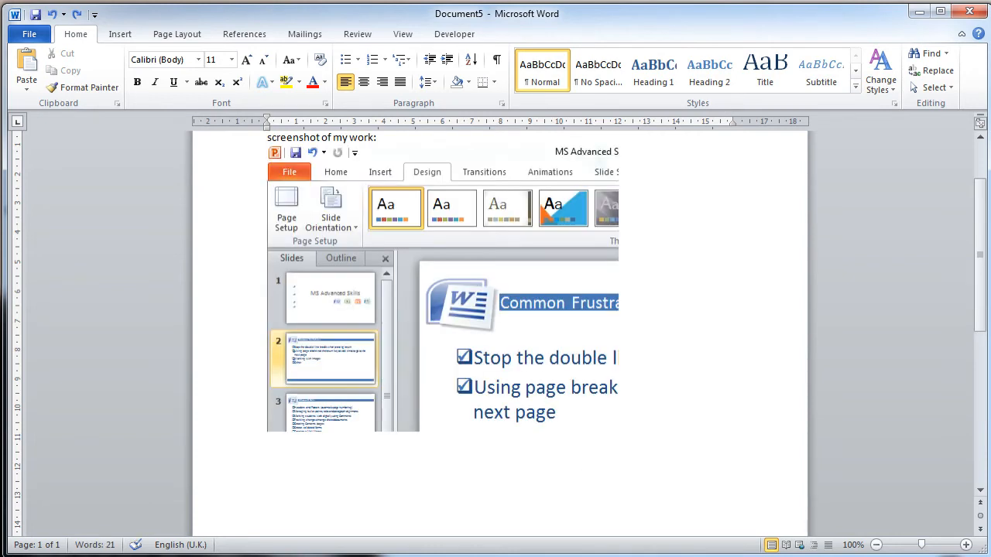
pyautogui.moveTo(984, 268); pyautogui.dragTo(984, 229)
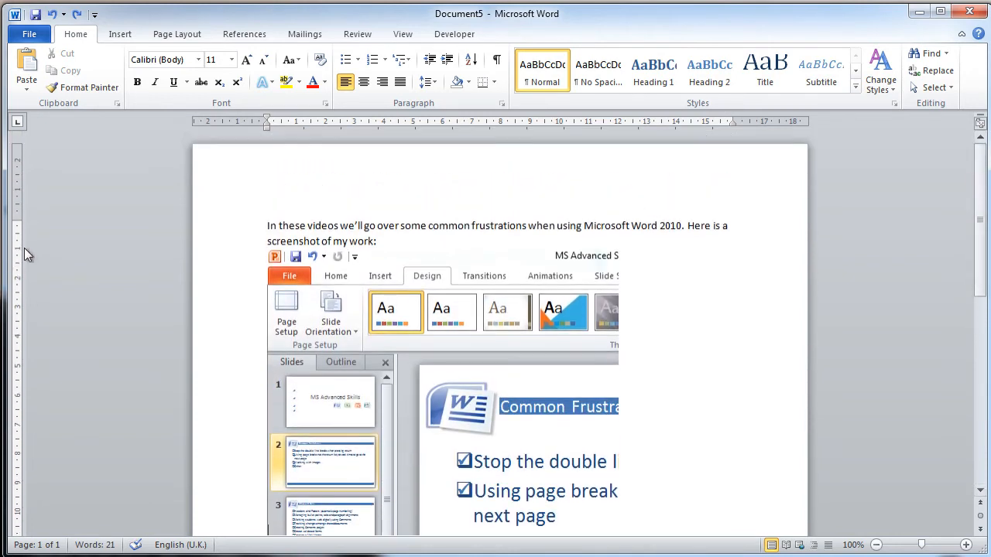
pyautogui.click(404, 312)
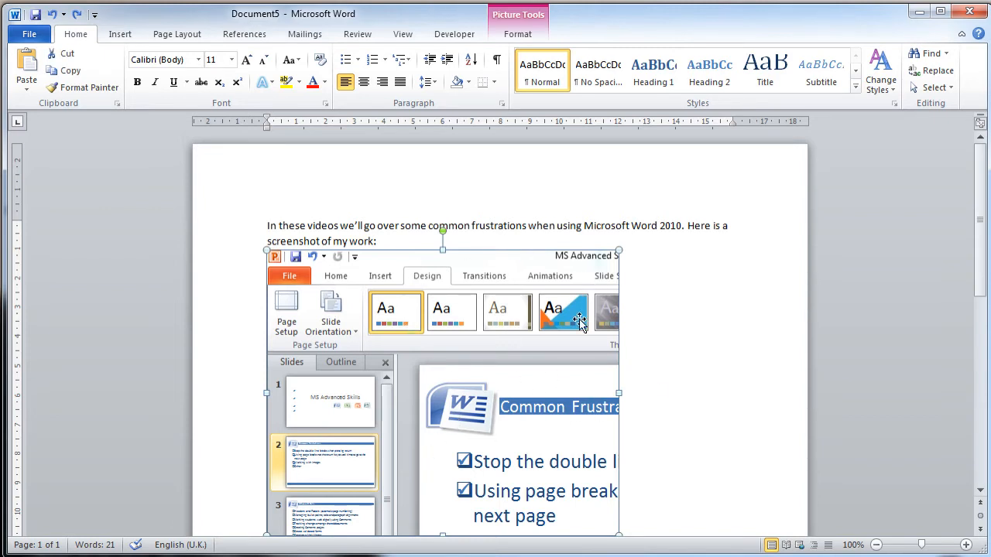
pyautogui.scroll(-2, 577, 324)
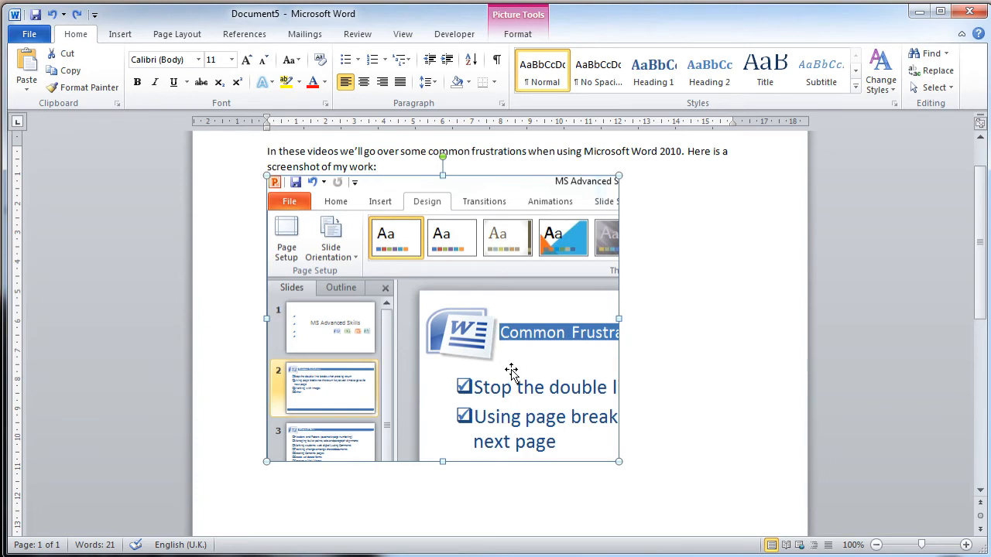
pyautogui.press('Delete')
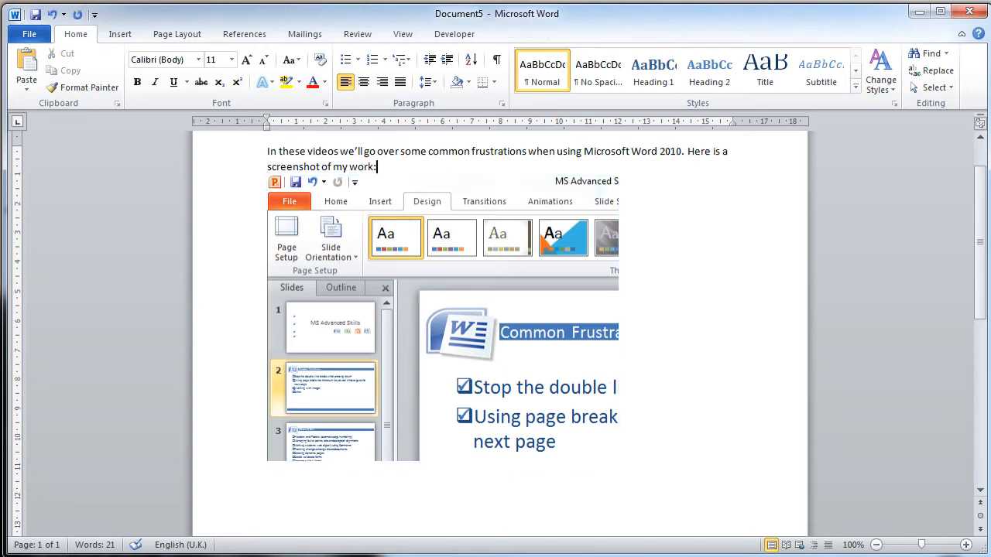
# Step: Try adding a line with the test text "ghfg" between the paragraph and the screenshot, and remove it again
pyautogui.click(442, 318)
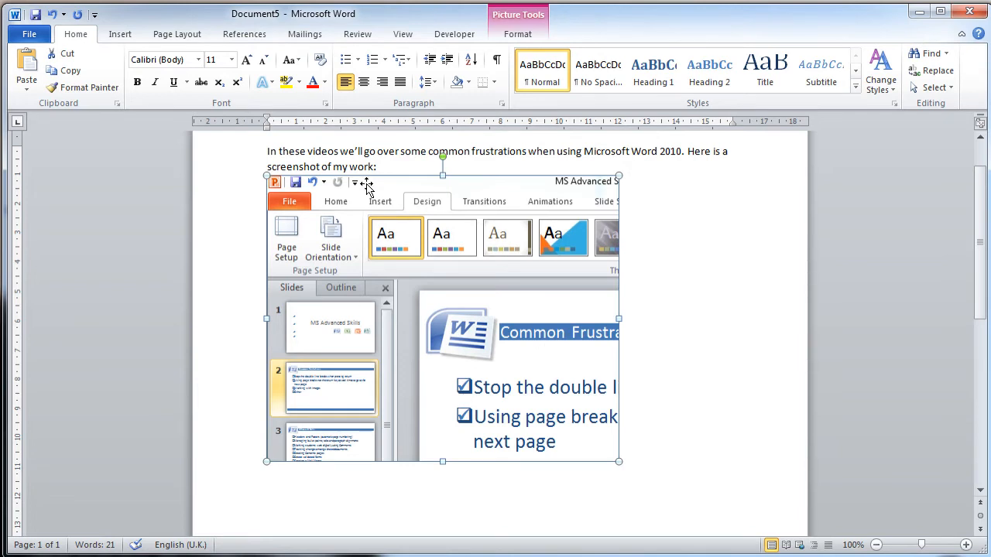
pyautogui.moveTo(378, 168); pyautogui.dragTo(267, 151)
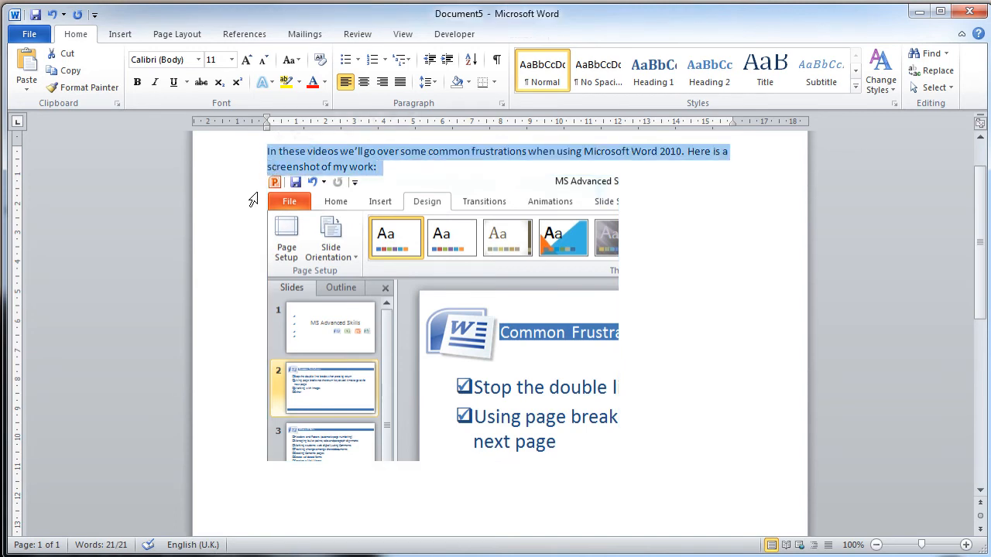
pyautogui.click(370, 167)
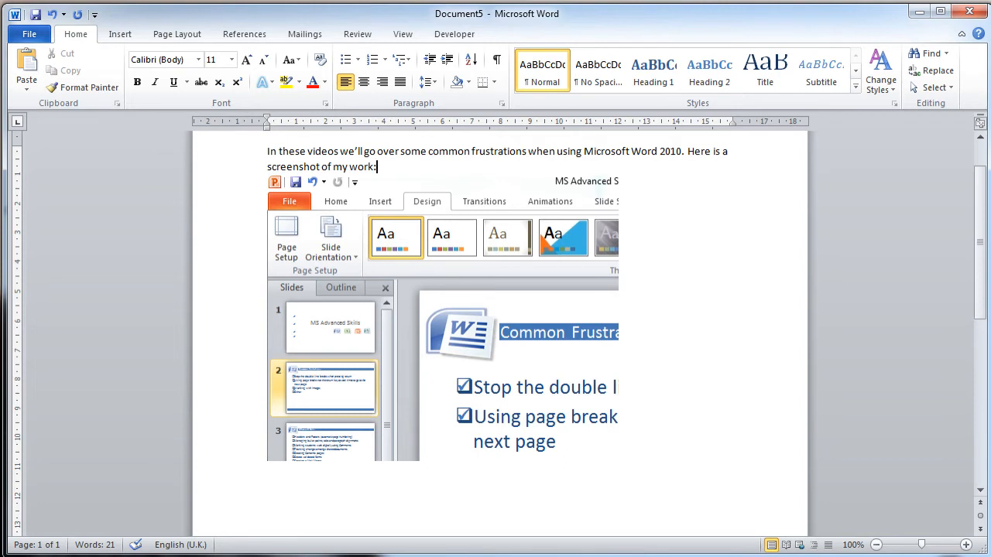
pyautogui.press('Return')
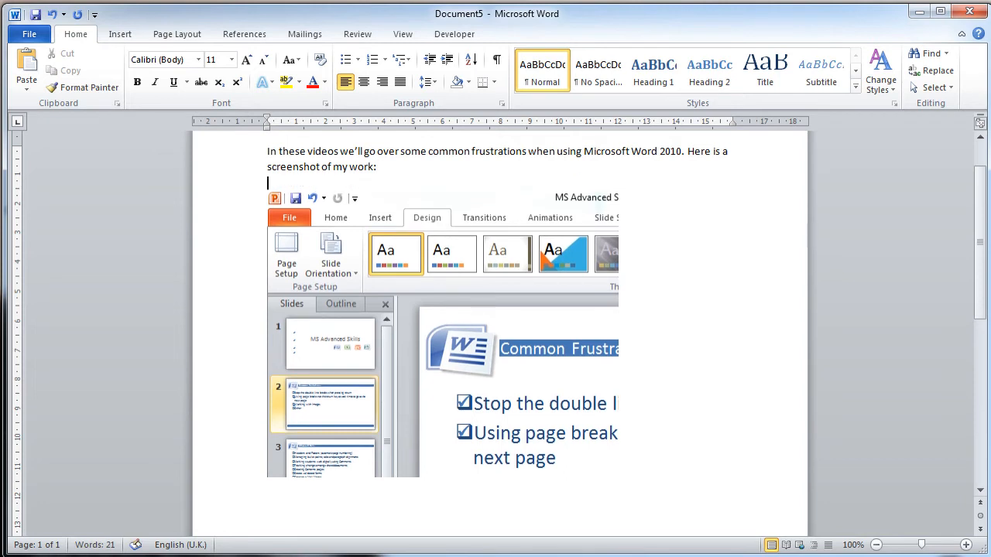
pyautogui.write('ghfg')
pyautogui.press('BackSpace')
pyautogui.press('BackSpace')
pyautogui.press('BackSpace')
pyautogui.press('BackSpace')
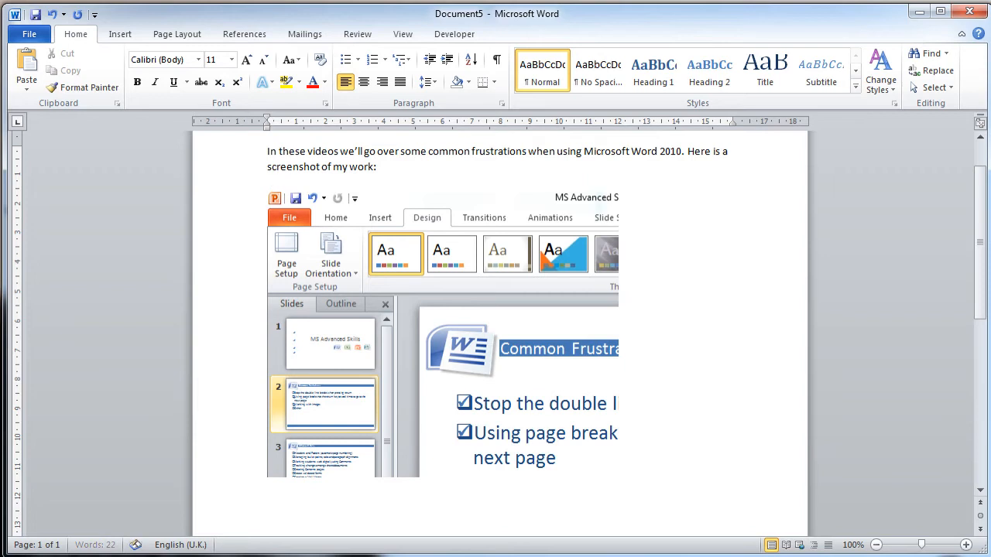
pyautogui.press('BackSpace')
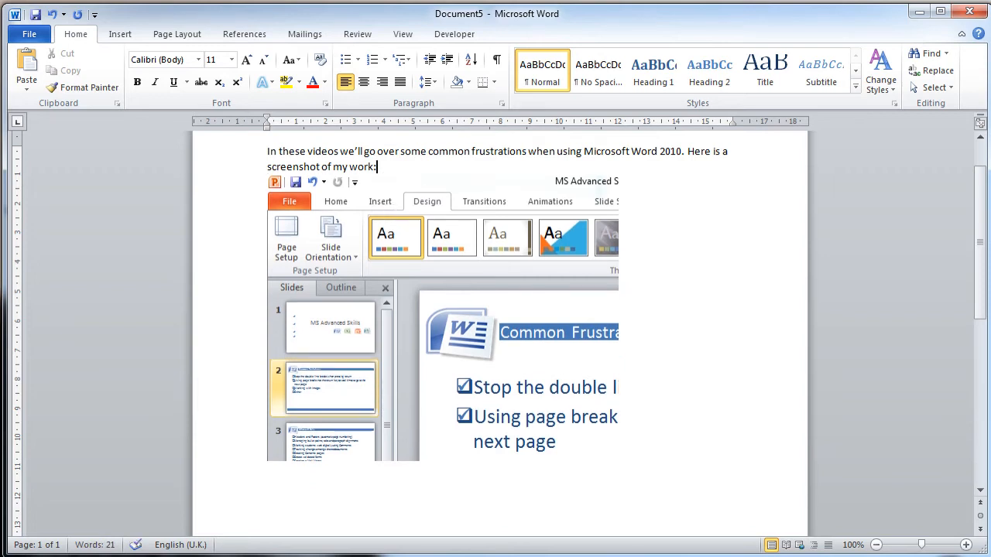
# Step: Start a new line after the inline screenshot and write "Write" on it
pyautogui.click(386, 404)
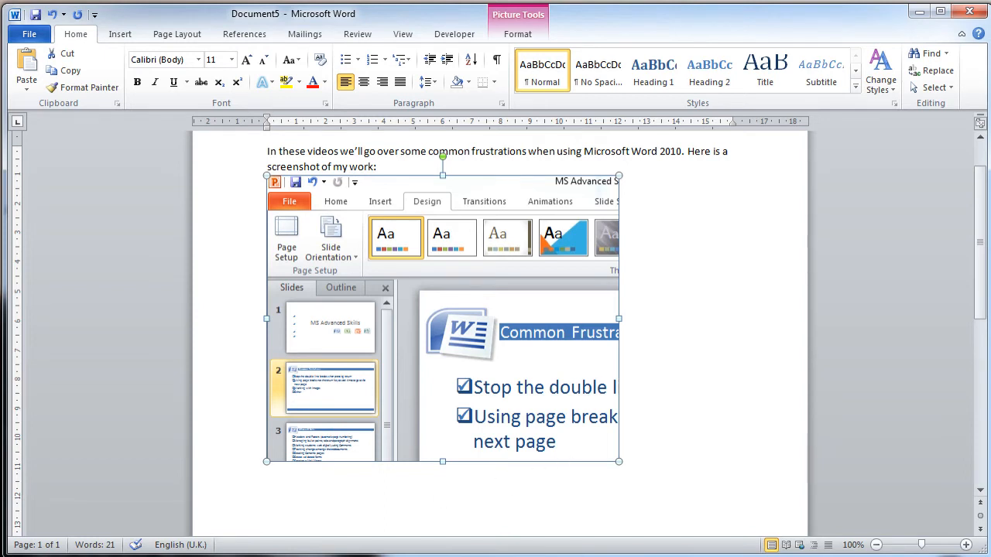
pyautogui.press('Right')
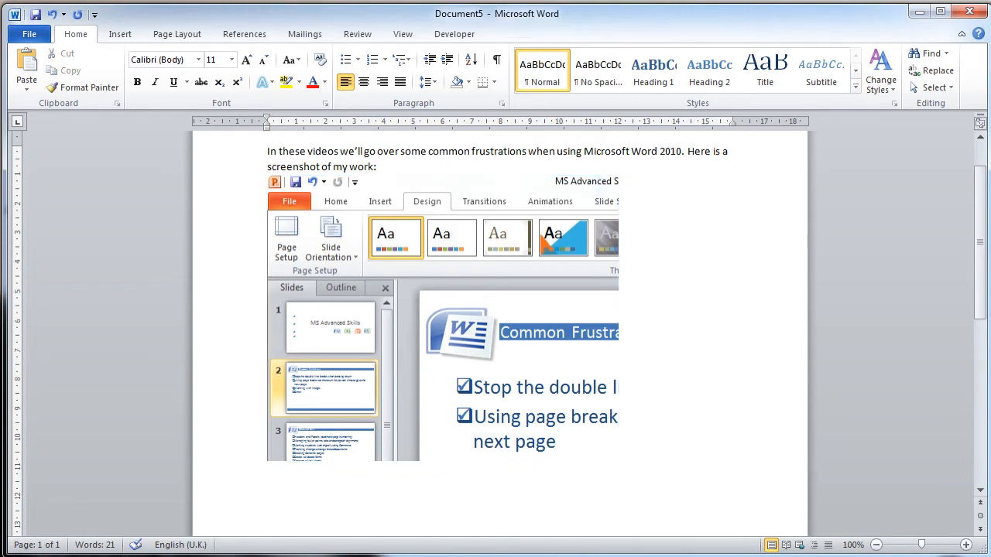
pyautogui.press('Return')
pyautogui.write('Write')
# Step: Set the screenshot's text wrapping to Square
pyautogui.click(548, 274)
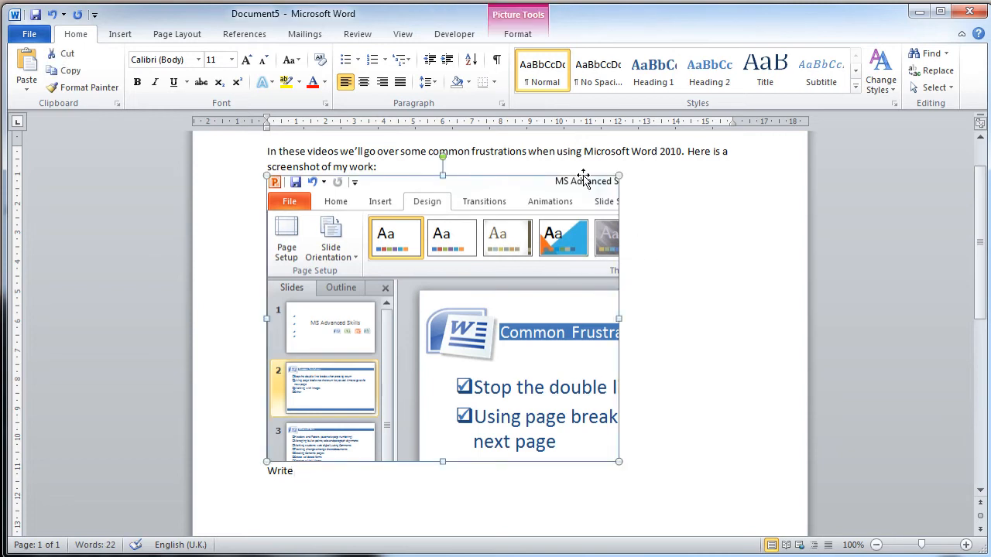
pyautogui.click(518, 37)
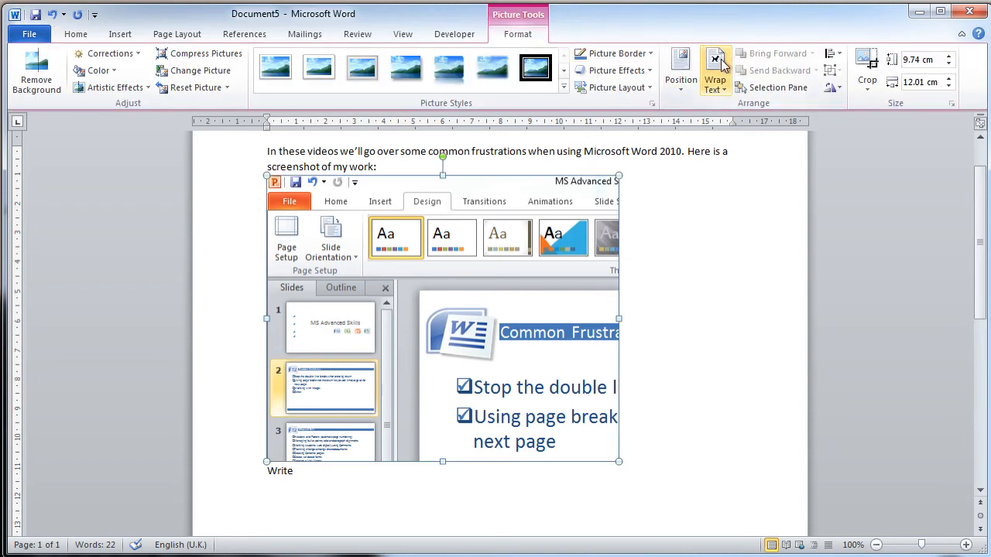
pyautogui.click(716, 91)
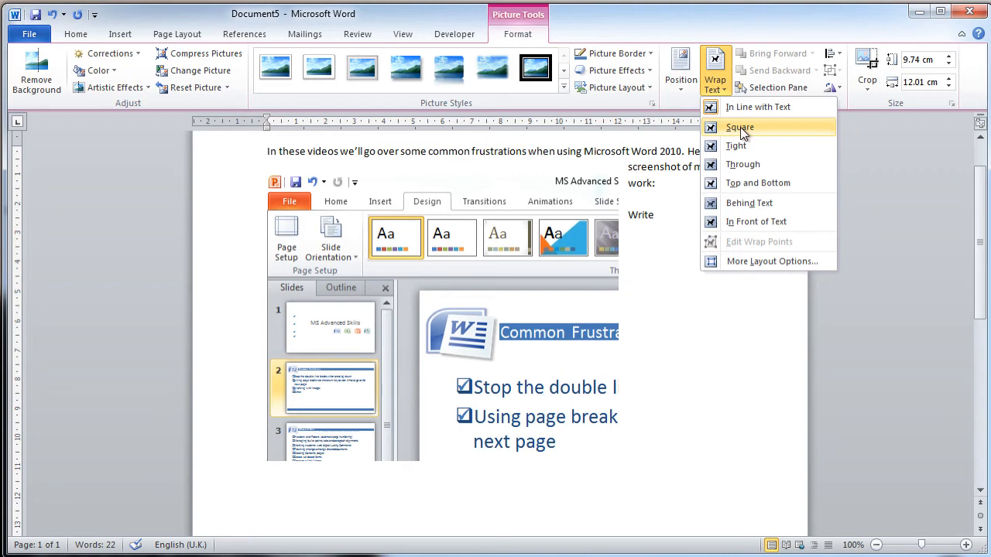
pyautogui.click(740, 127)
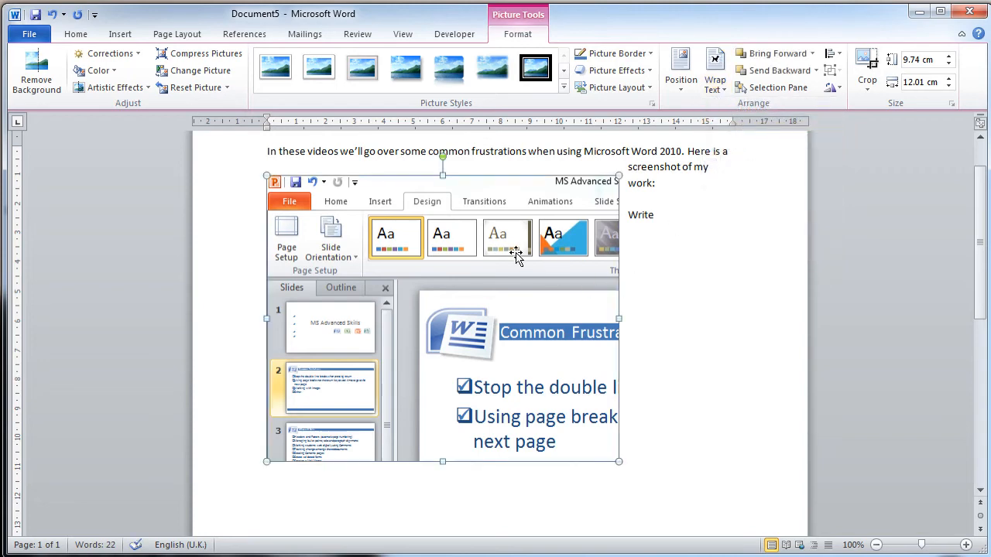
# Step: Move the screenshot down slightly so it sits just below the paragraph, and select the word "Write" beside it
pyautogui.moveTo(516, 252); pyautogui.dragTo(515, 274)
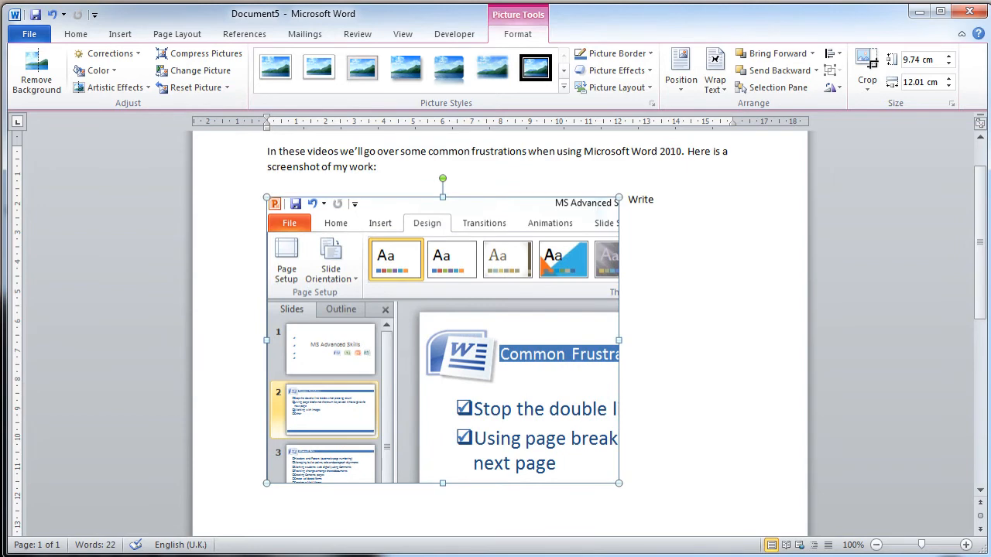
pyautogui.moveTo(629, 201); pyautogui.dragTo(651, 199)
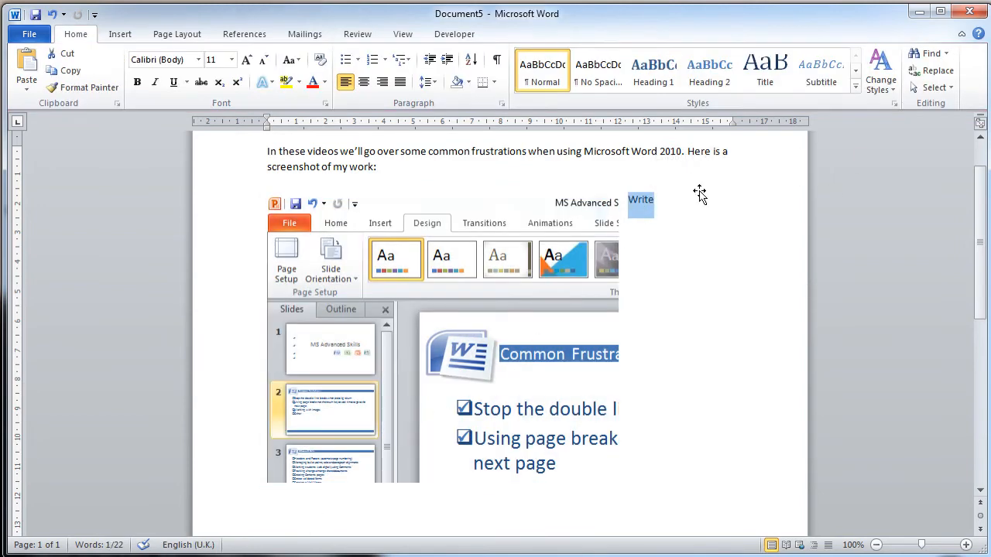
# Step: Continue after "Write" beside the screenshot with filler text "fdgdsfgdfg sdfg xfg dsfg sdgf sd gf sdg fds g sd fgs dfg sd gfs dfg sdfgsdfg"
pyautogui.press('Right')
pyautogui.write('fdgdsfg')
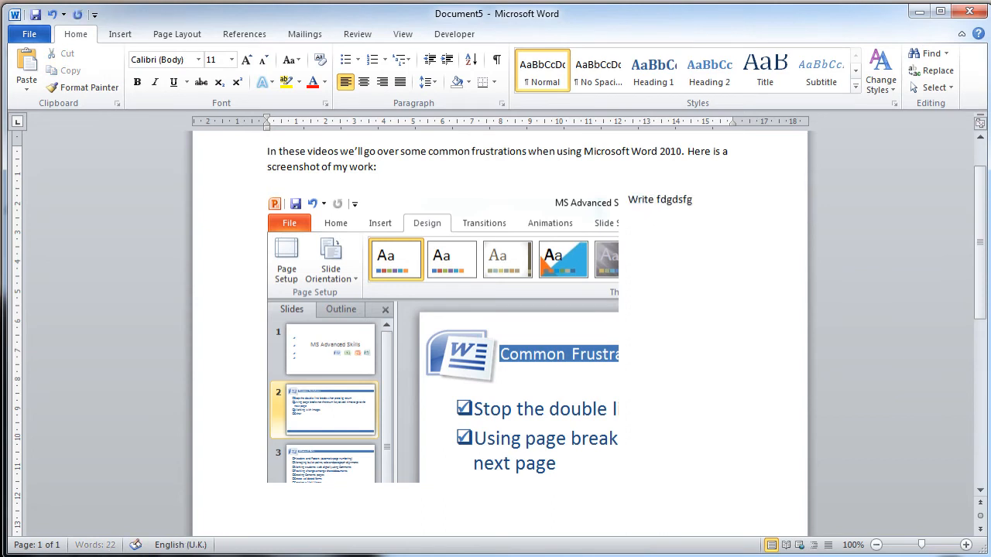
pyautogui.write('dfg sdfg xfg dsfg sdgf sd gf sdg f')
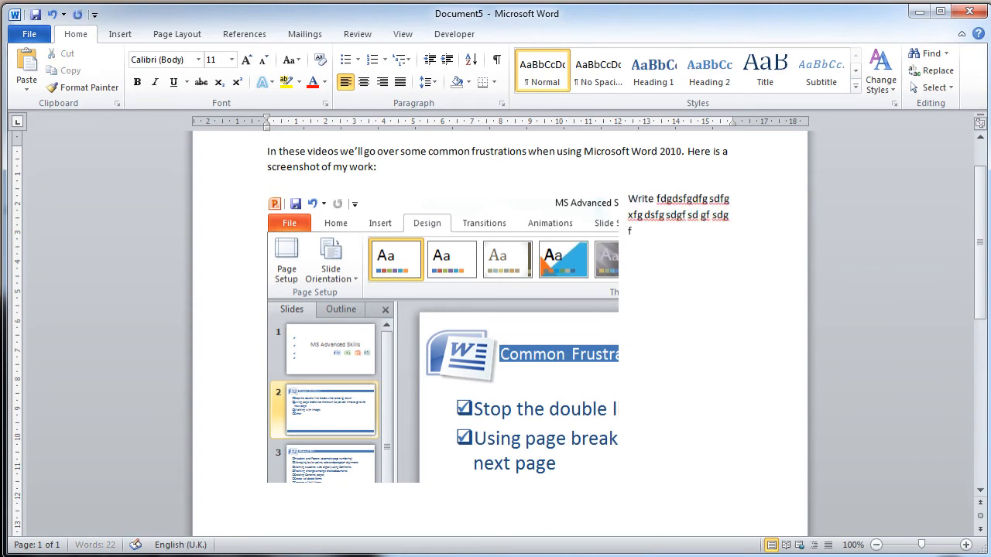
pyautogui.write('ds g sd fgs dfg sd gfs dfg sdfgsdfg')
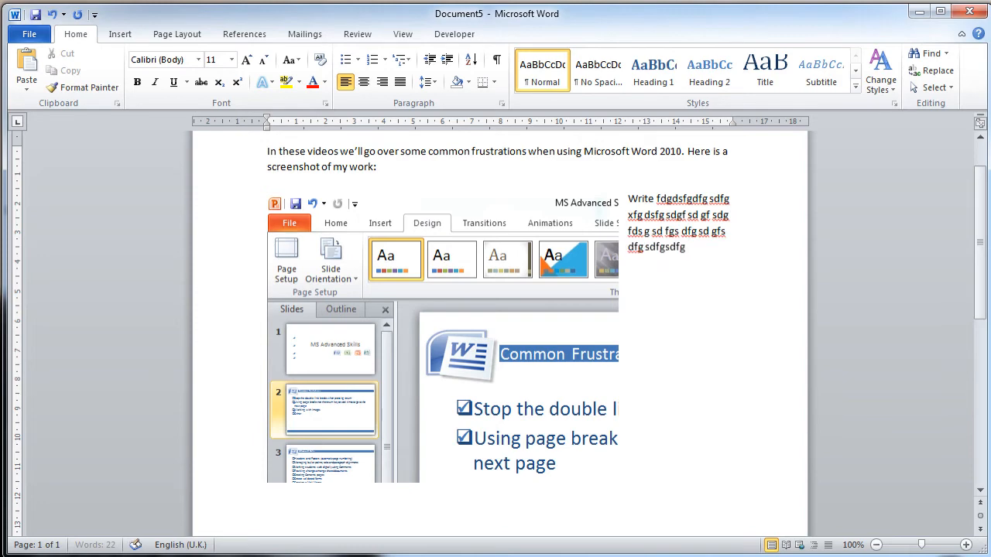
# Step: Copy the filler text from "rite" to its end and paste it four times after itself, filling the space beside the screenshot
pyautogui.hotkey('shift', 'Up')
pyautogui.hotkey('shift', 'Up')
pyautogui.hotkey('shift', 'Up')
pyautogui.hotkey('shift', 'Up')
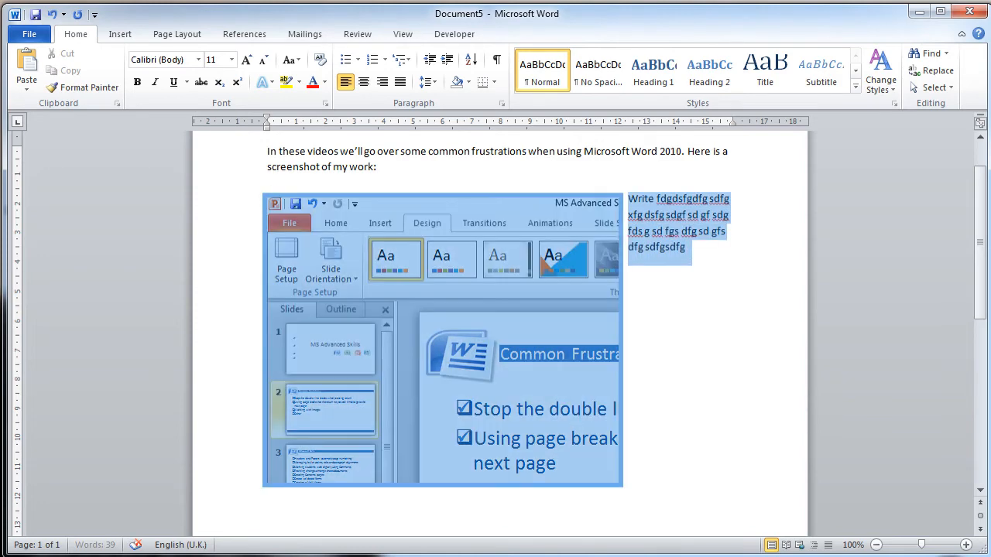
pyautogui.moveTo(628, 199); pyautogui.dragTo(638, 199)
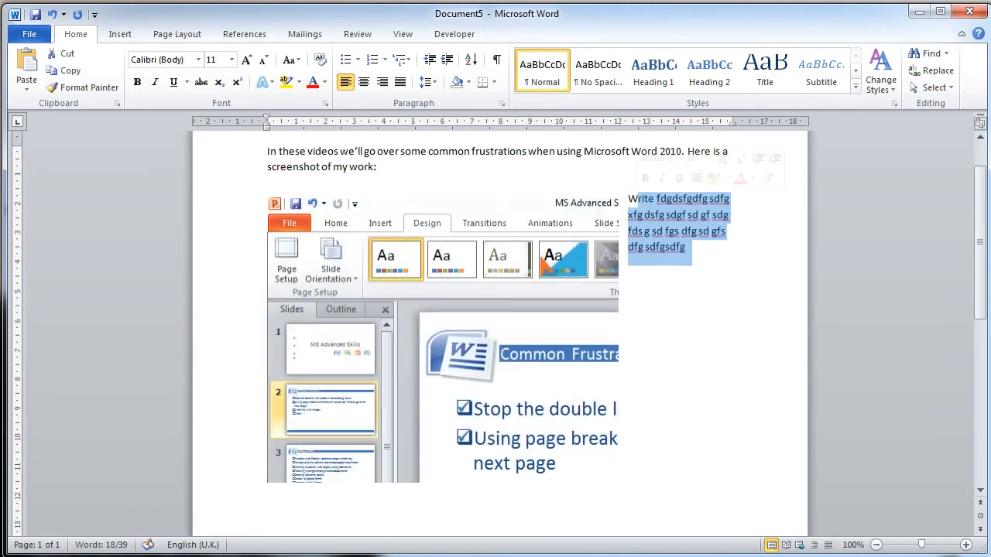
pyautogui.hotkey('ctrl', 'c')
pyautogui.press('Right')
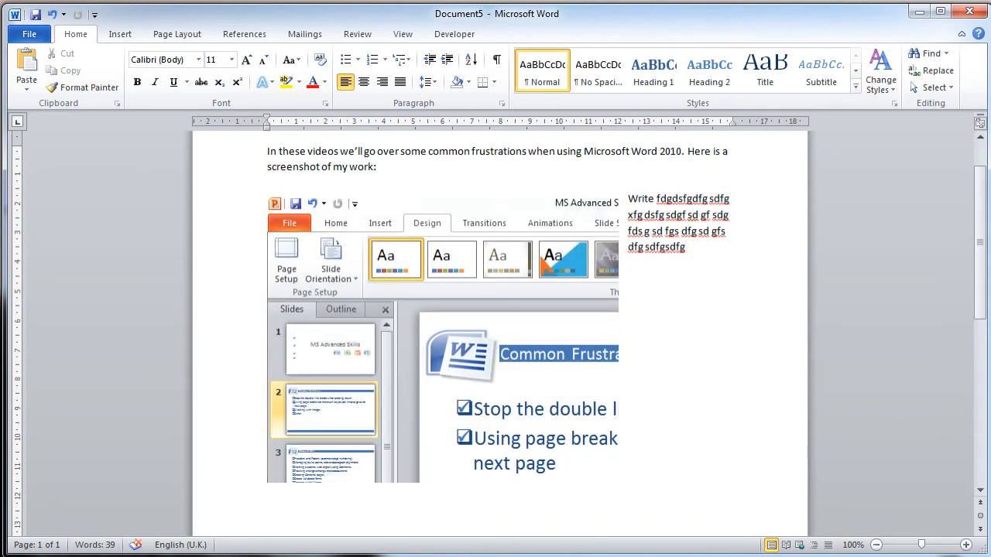
pyautogui.hotkey('ctrl', 'v')
pyautogui.hotkey('ctrl', 'v')
pyautogui.hotkey('ctrl', 'v')
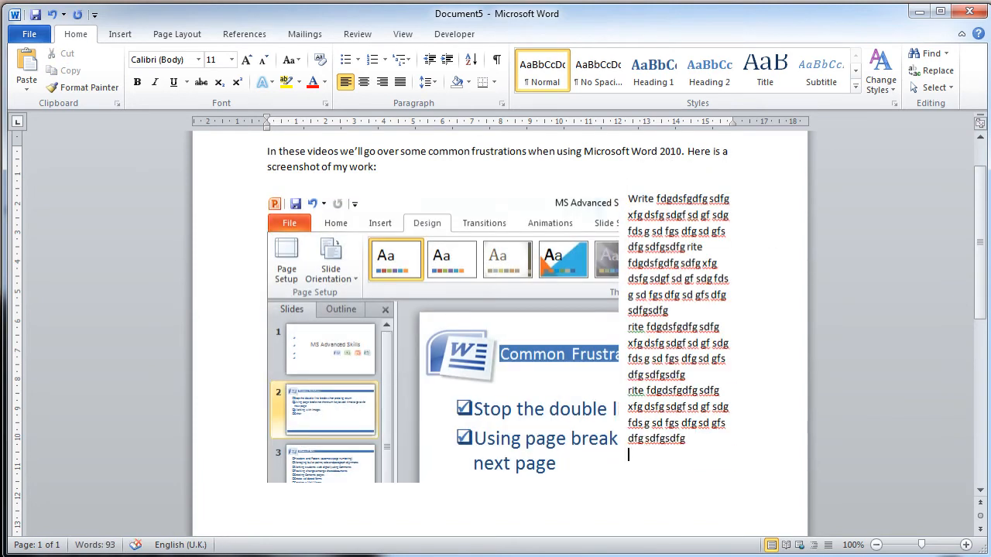
pyautogui.hotkey('ctrl', 'v')
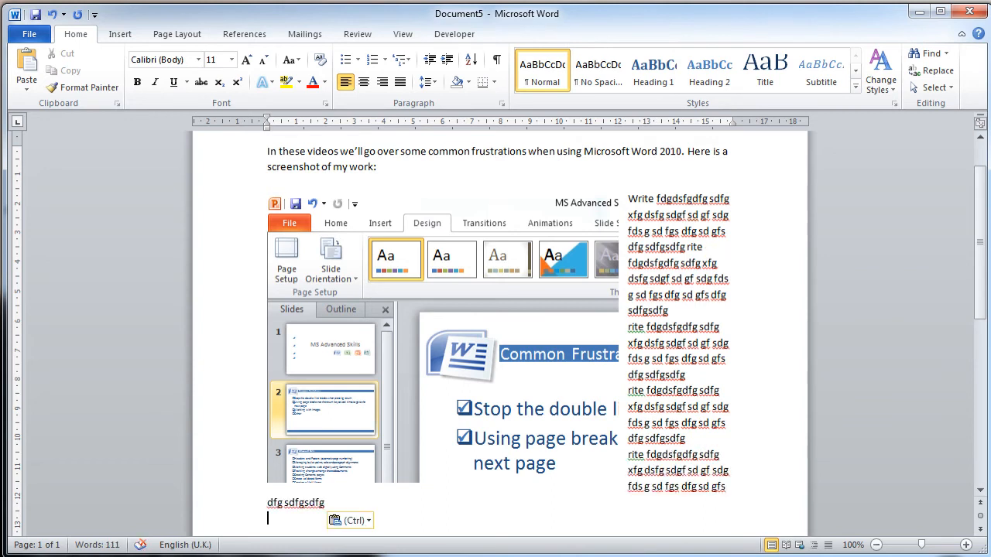
# Step: Extend the text below the screenshot with three more pasted copies, removing the paragraph breaks between them so they run on continuously
pyautogui.press('BackSpace')
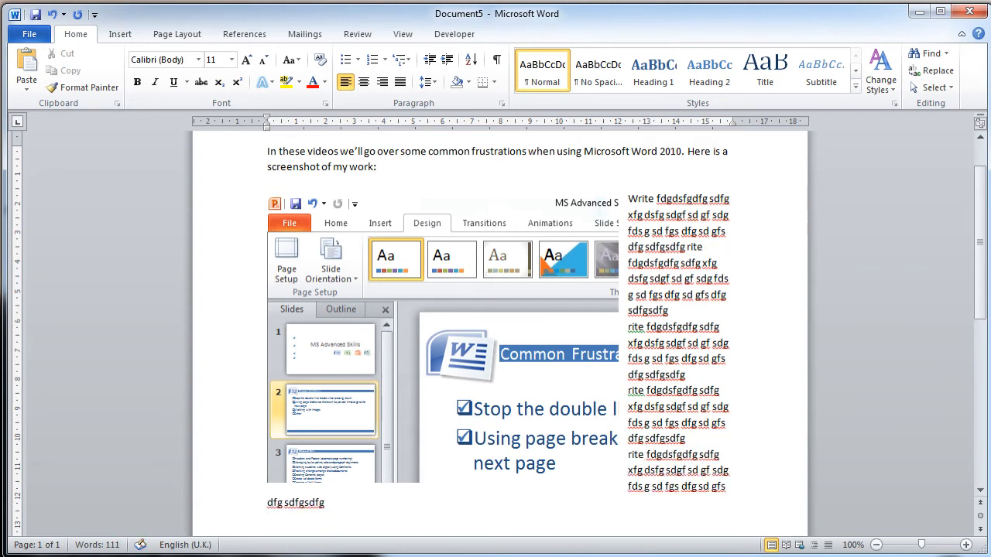
pyautogui.hotkey('ctrl', 'v')
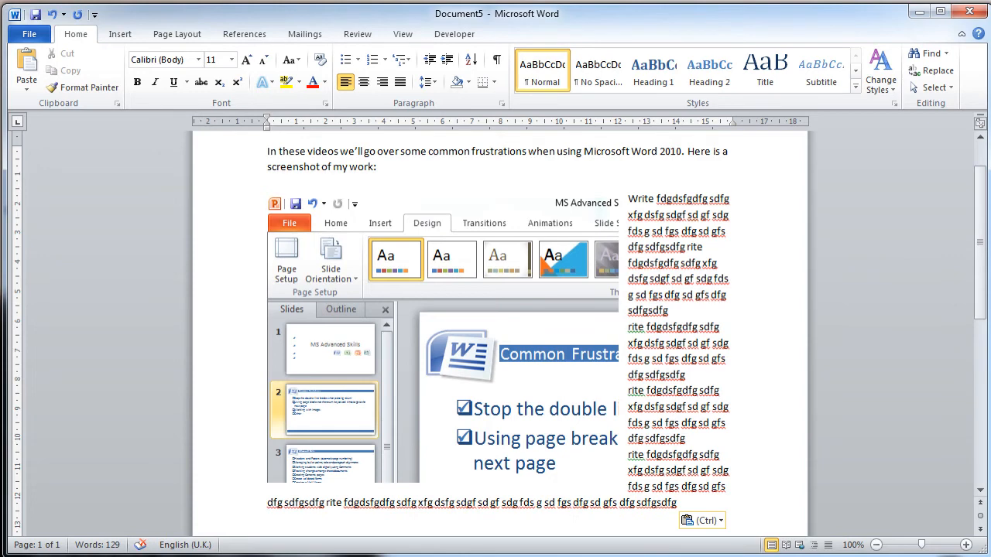
pyautogui.press('BackSpace')
pyautogui.hotkey('ctrl', 'v')
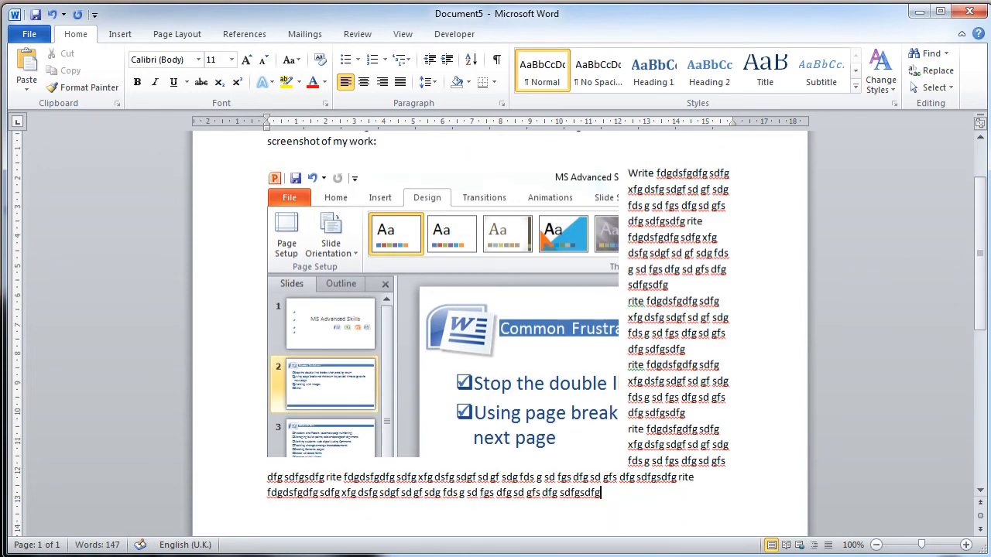
pyautogui.hotkey('ctrl', 'v')
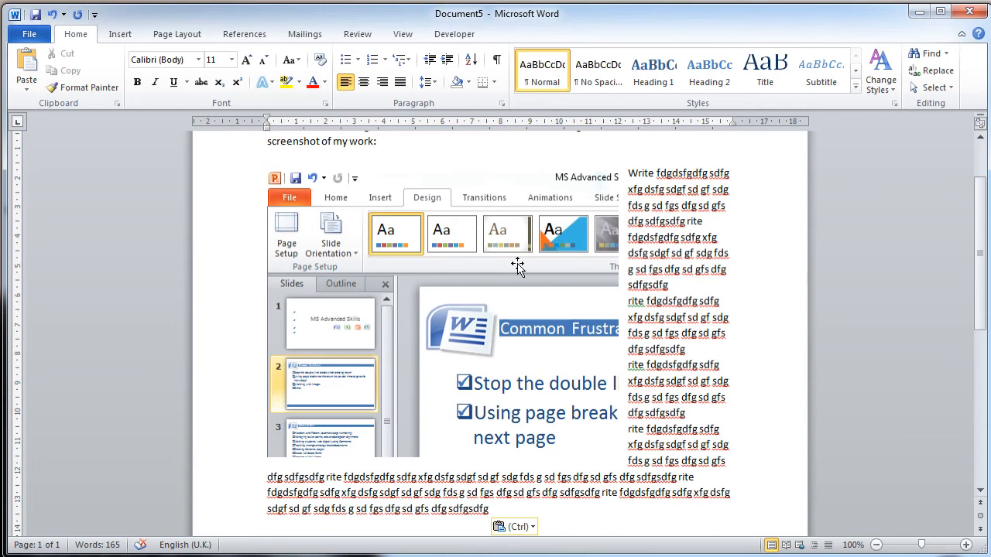
pyautogui.scroll(3, 516, 265)
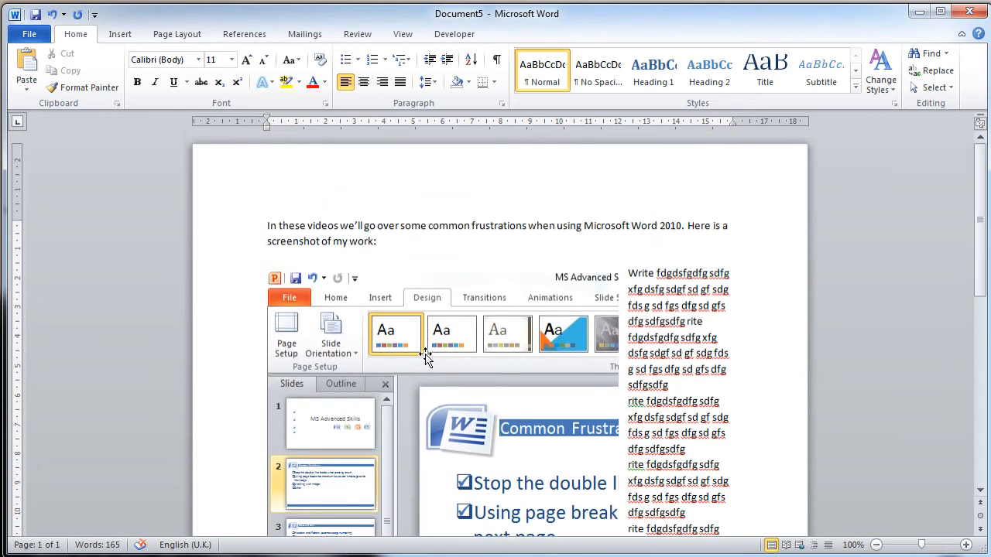